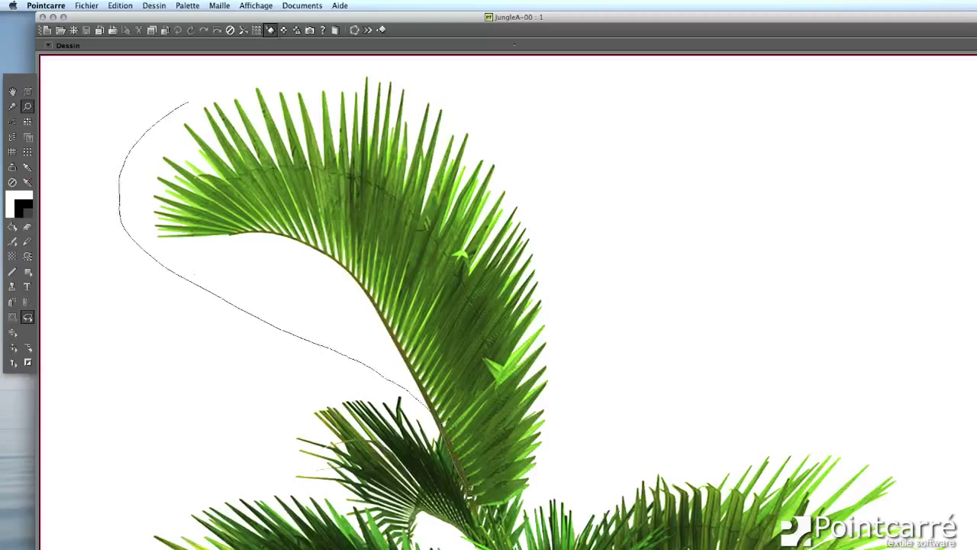
# Step: Outline the tall palm leaf with a freehand selection and isolate it from the rest of the plant
pyautogui.moveTo(602, 387)
pyautogui.mouseDown()
pyautogui.moveTo(568, 175)
pyautogui.moveTo(457, 87)
pyautogui.mouseUp()
pyautogui.moveTo(276, 69); pyautogui.dragTo(250, 76)
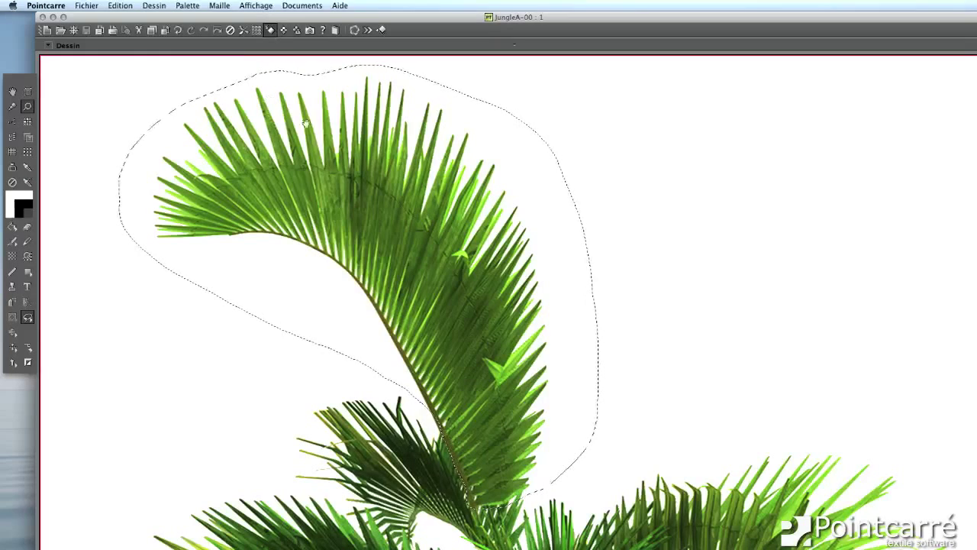
pyautogui.click(356, 171)
pyautogui.press('super+z')
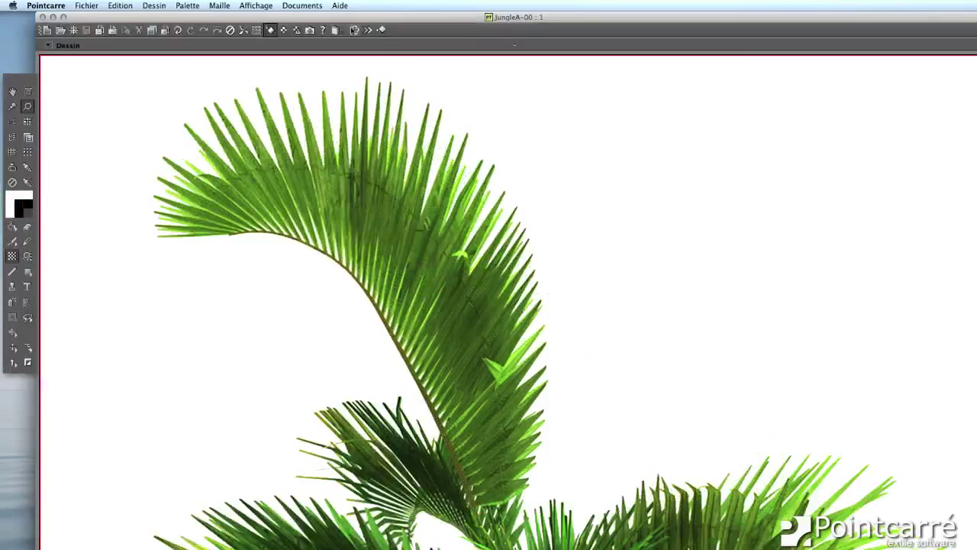
# Step: Transform the isolated leaf into a new Design document at X2 size with a white background
pyautogui.doubleClick(356, 17)
pyautogui.moveTo(347, 31); pyautogui.dragTo(344, 19)
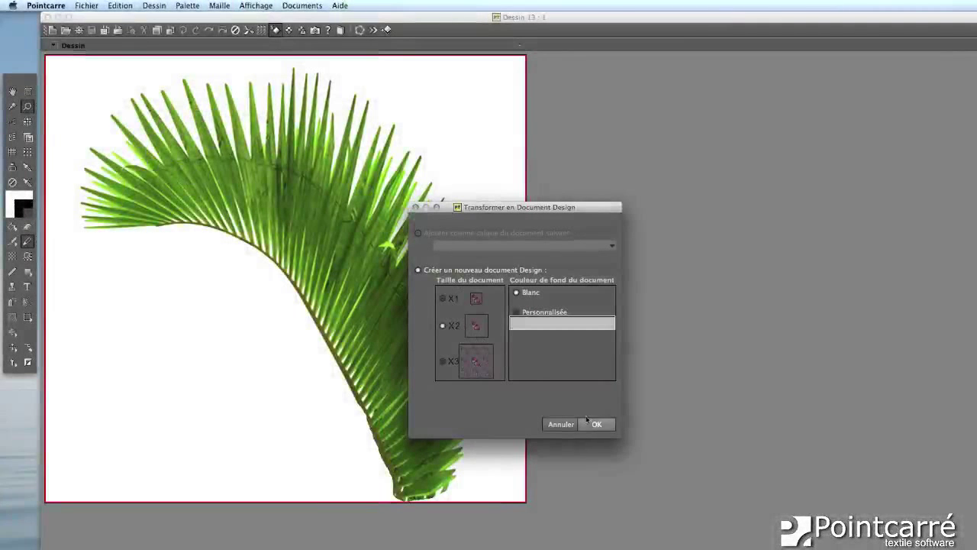
pyautogui.click(598, 426)
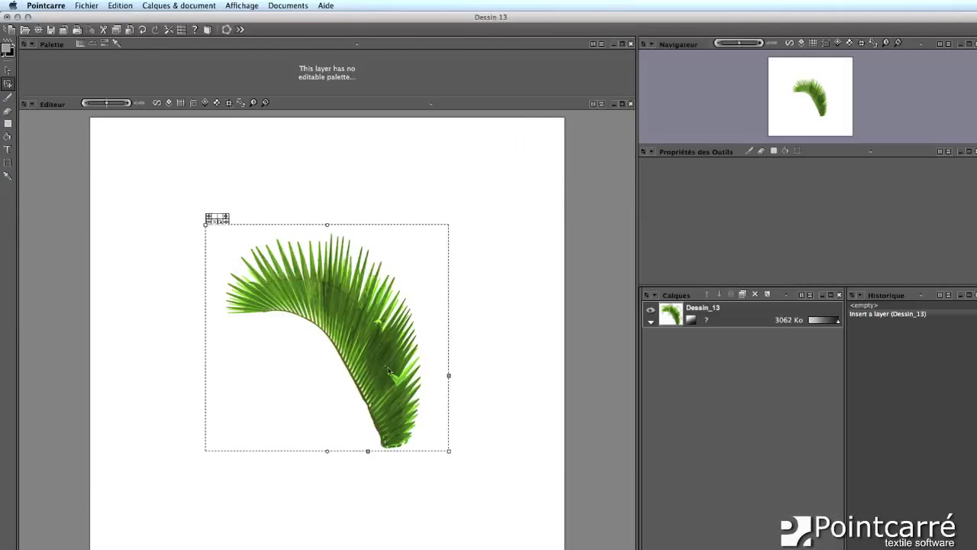
# Step: Enlarge the leaf to fill most of the page and show the design in repeat in the navigator preview
pyautogui.moveTo(450, 453); pyautogui.dragTo(517, 510)
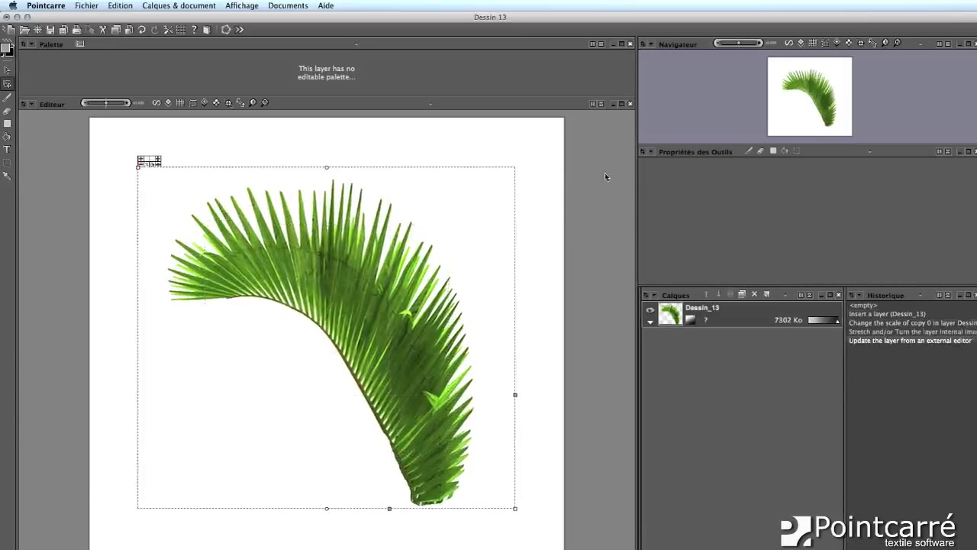
pyautogui.click(790, 44)
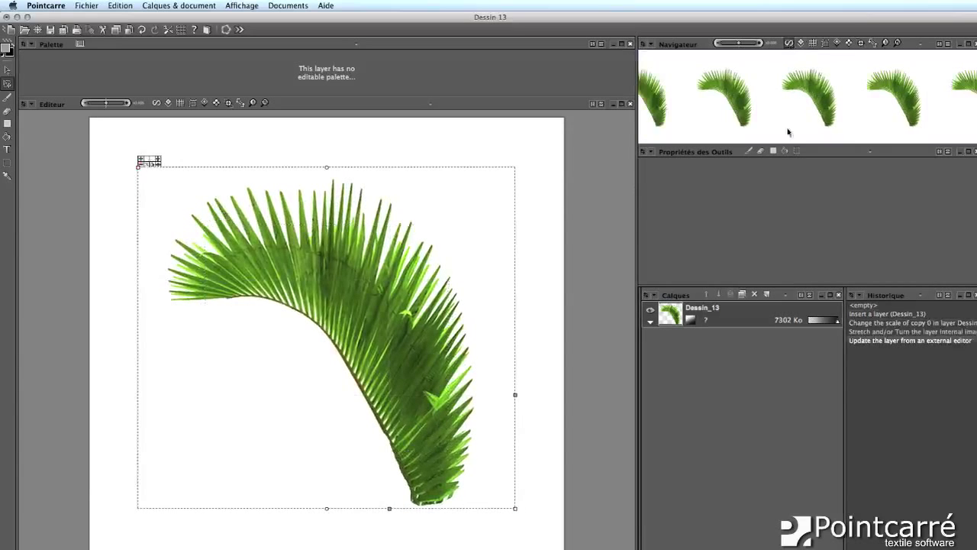
# Step: Set the leaf layer's nature to Item and make the repeat preview area taller
pyautogui.click(705, 324)
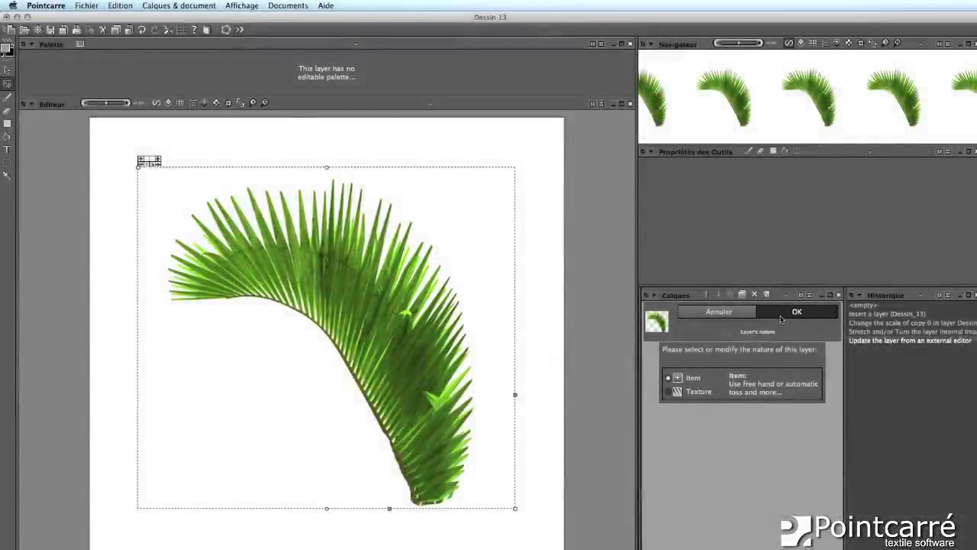
pyautogui.click(781, 314)
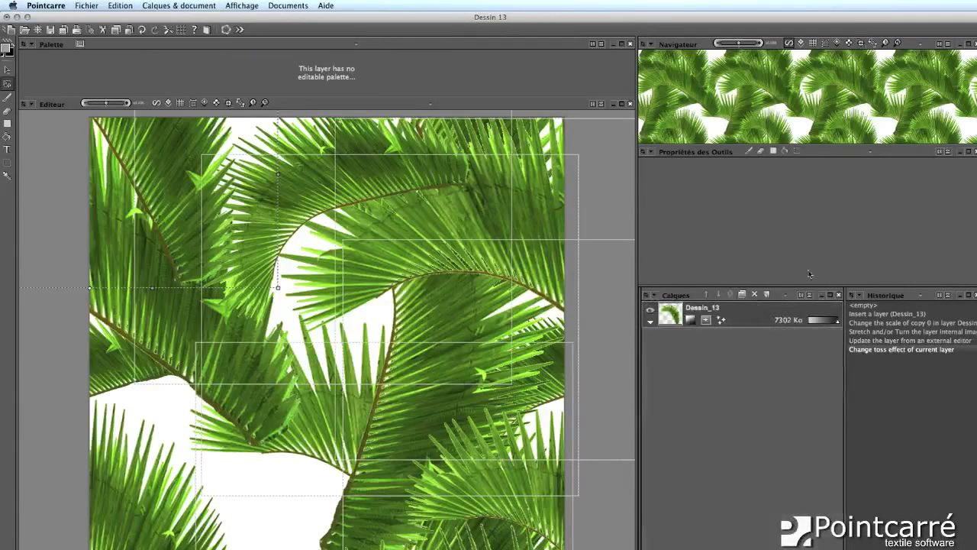
pyautogui.moveTo(856, 154); pyautogui.dragTo(855, 180)
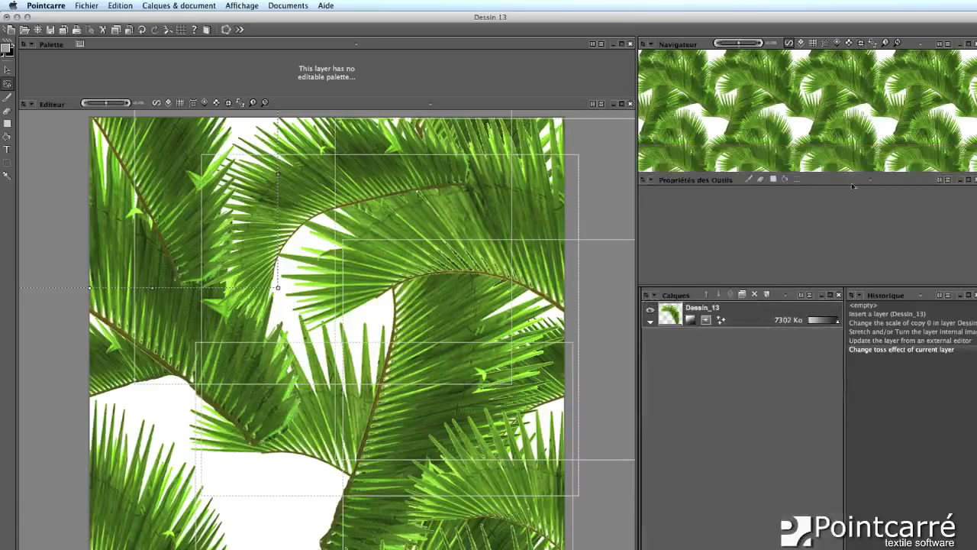
# Step: Adjust the toss effect's random angle variation to 62% and generate several new random sequences for the leaf copies
pyautogui.click(721, 320)
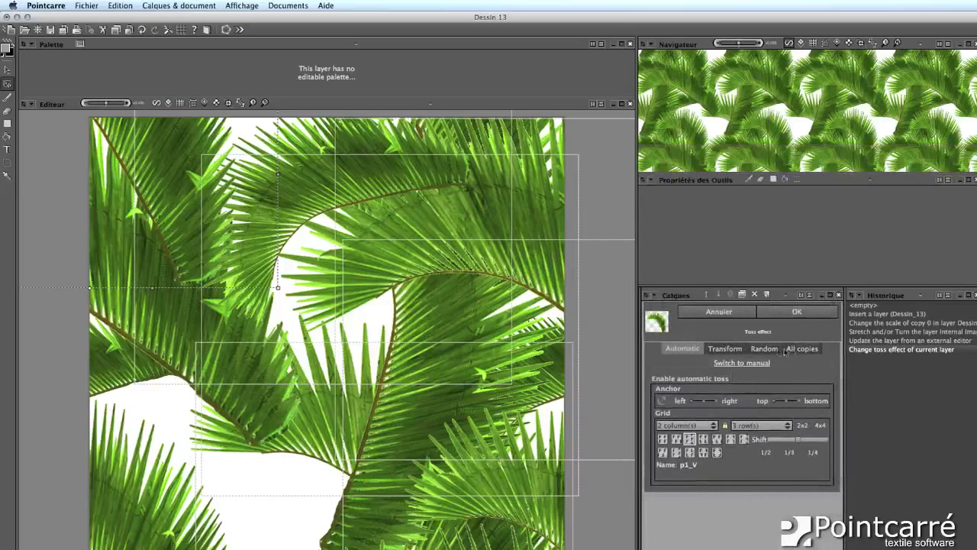
pyautogui.click(764, 348)
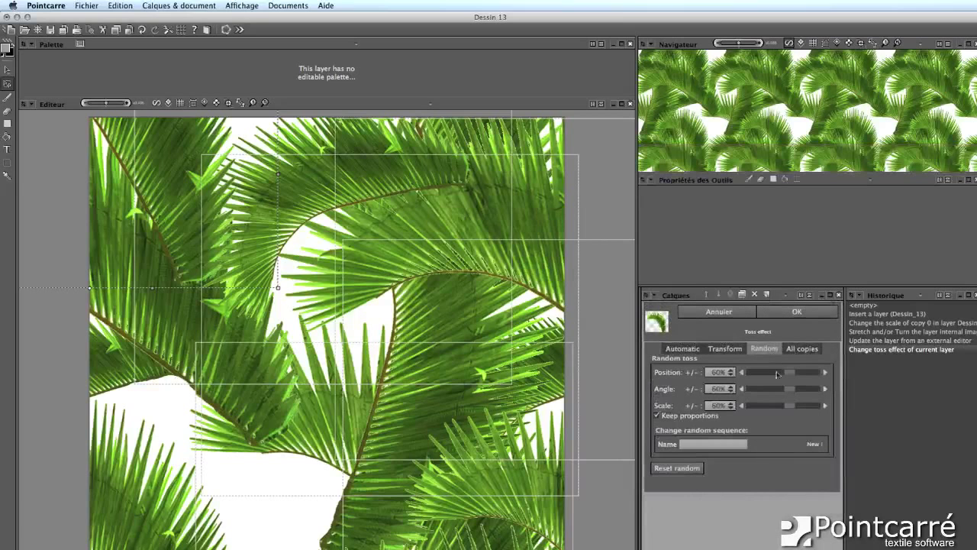
pyautogui.moveTo(791, 374); pyautogui.dragTo(790, 406)
pyautogui.click(816, 445)
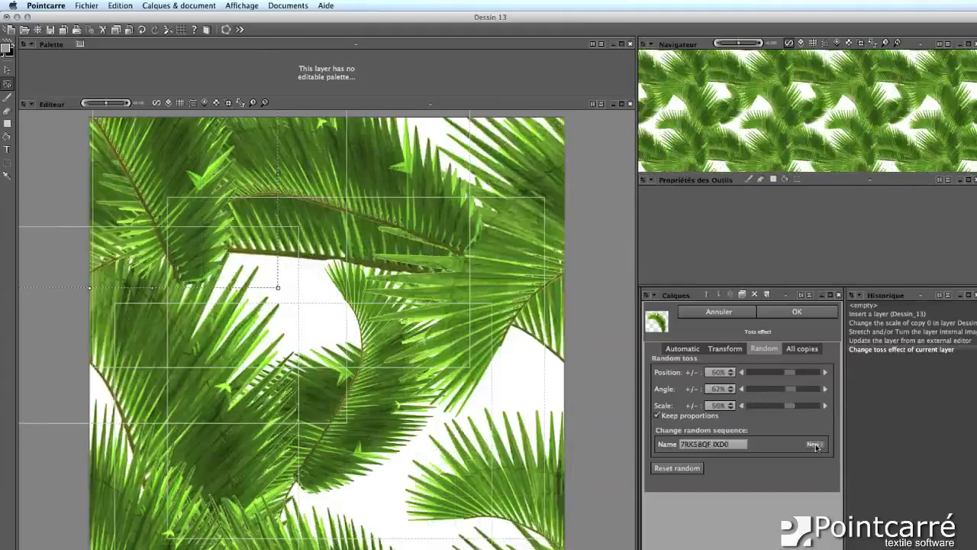
pyautogui.click(817, 445)
pyautogui.click(816, 445)
pyautogui.click(815, 445)
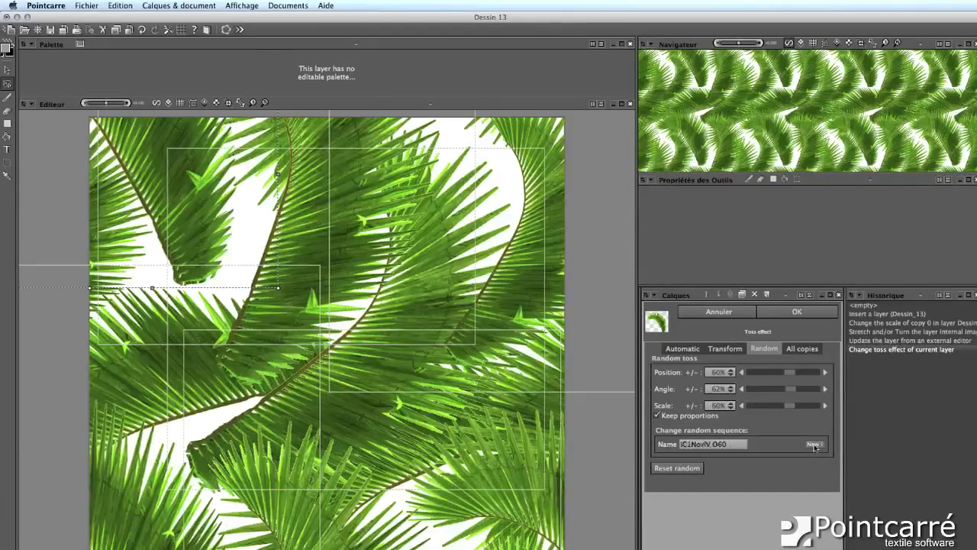
pyautogui.click(816, 446)
pyautogui.click(815, 445)
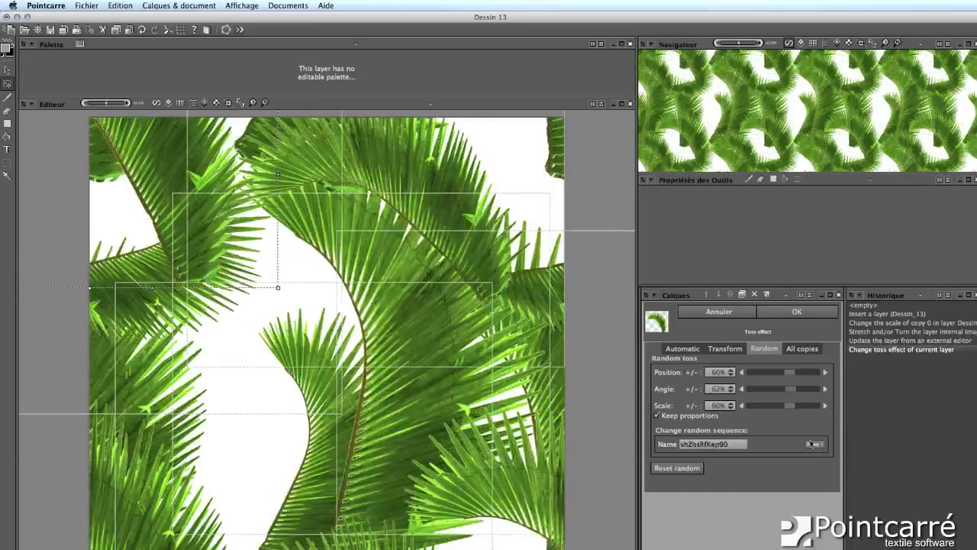
# Step: Scale all leaf copies to 1.50, switch the toss to manual and apply the effect
pyautogui.click(724, 350)
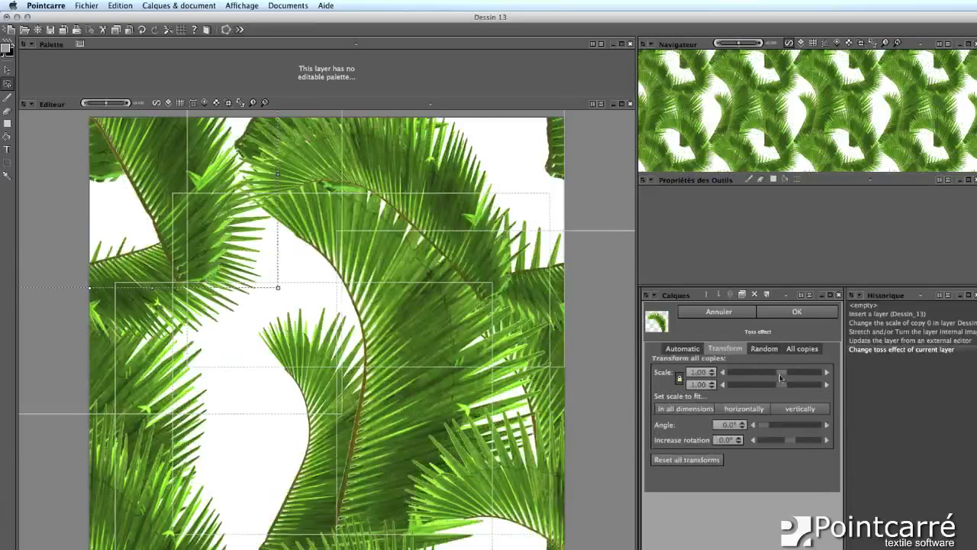
pyautogui.moveTo(783, 375); pyautogui.dragTo(787, 376)
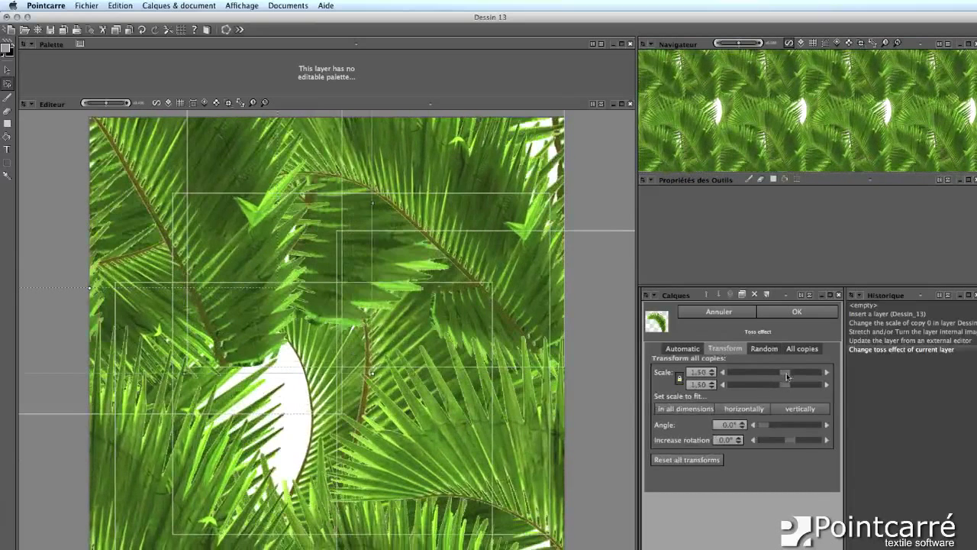
pyautogui.click(682, 349)
pyautogui.click(726, 364)
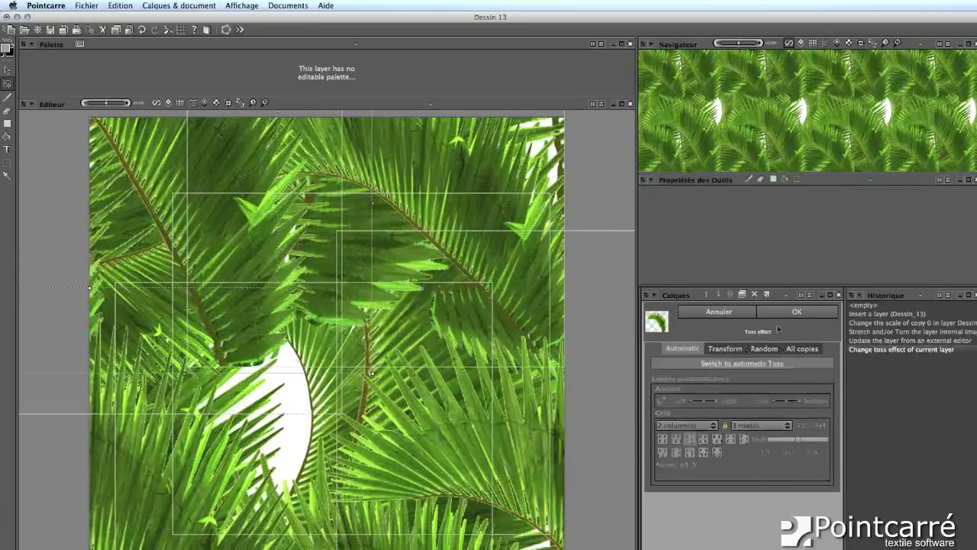
pyautogui.click(782, 313)
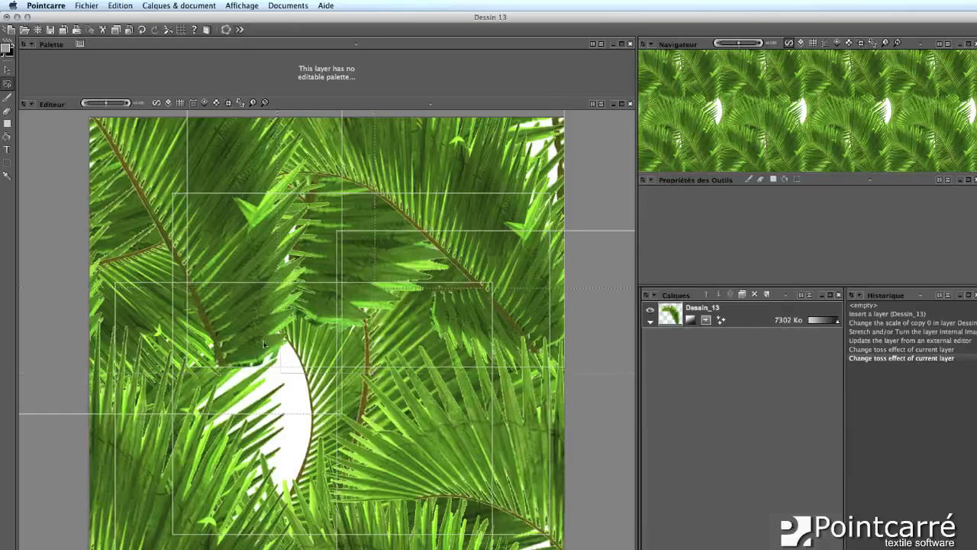
# Step: Reposition and rotate individual leaf copies by hand around the white gap in the pattern
pyautogui.moveTo(307, 456); pyautogui.dragTo(298, 462)
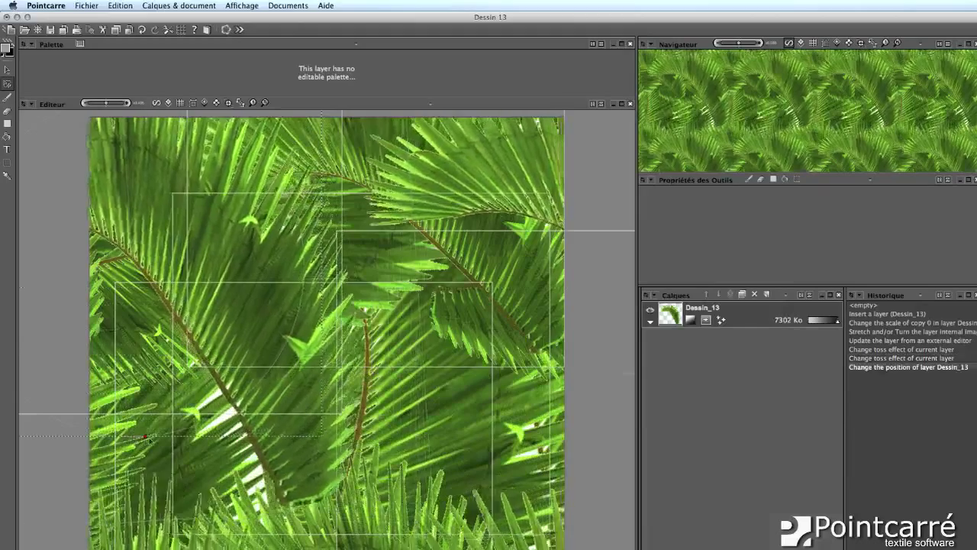
pyautogui.moveTo(64, 419); pyautogui.dragTo(182, 439)
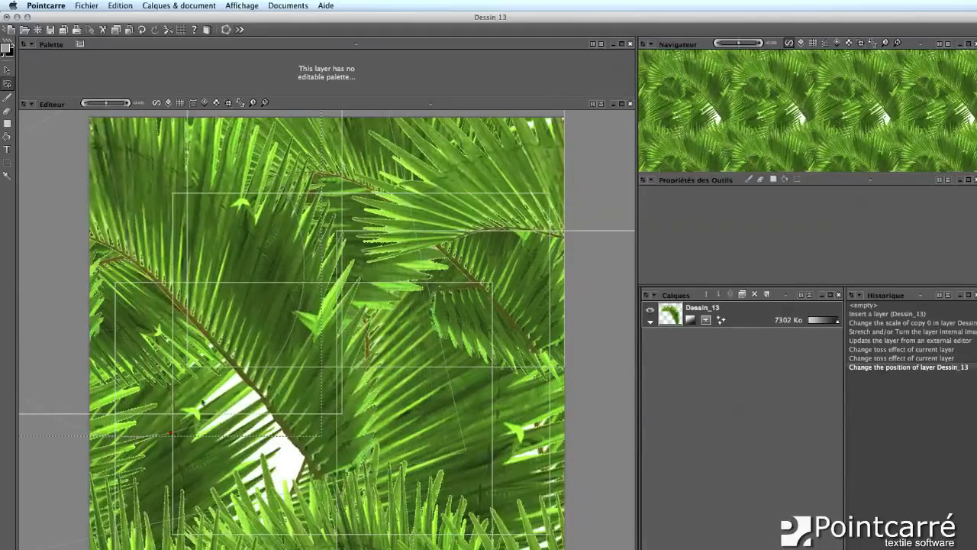
pyautogui.moveTo(245, 297); pyautogui.dragTo(272, 378)
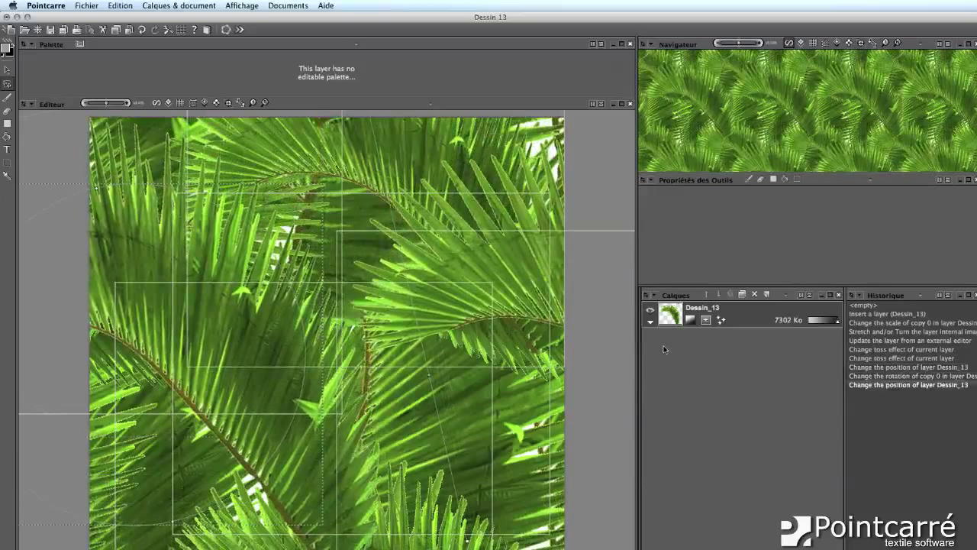
# Step: Show the single leaf item alone and mask its white background with an Identical color selection
pyautogui.click(205, 102)
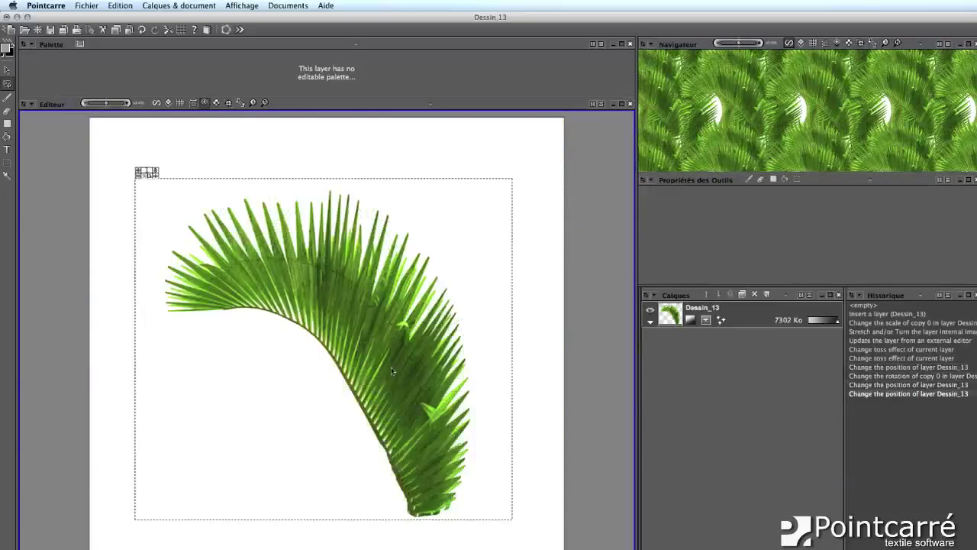
pyautogui.press('w')
pyautogui.click(308, 372)
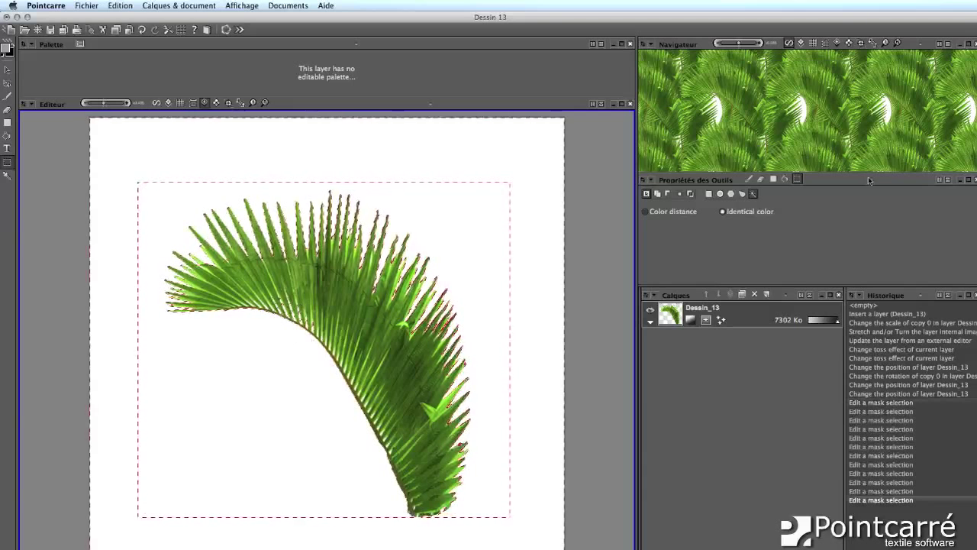
# Step: Choose the tanda/water-02 brush from set#3 and set its radius to 19.1 pixels
pyautogui.moveTo(848, 174); pyautogui.dragTo(848, 142)
pyautogui.click(749, 148)
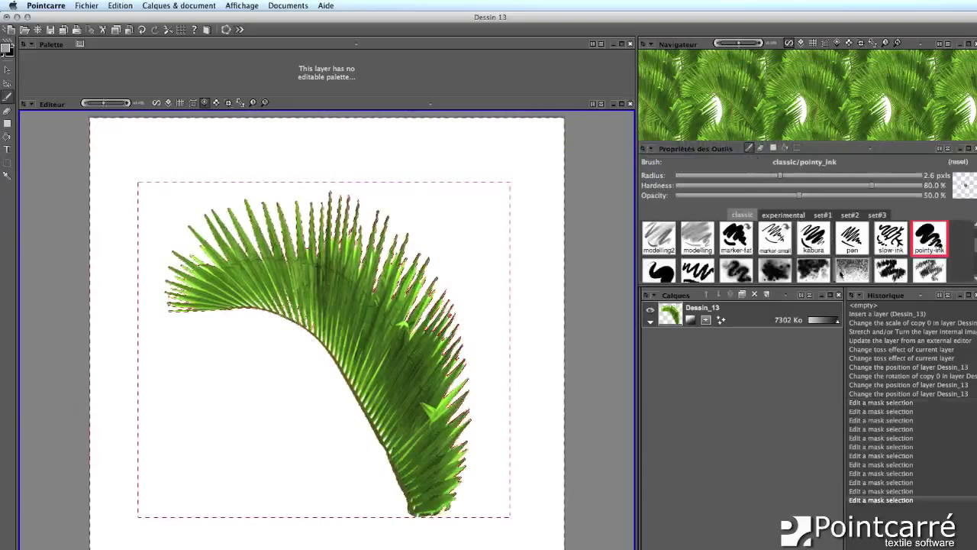
pyautogui.moveTo(832, 288); pyautogui.dragTo(832, 334)
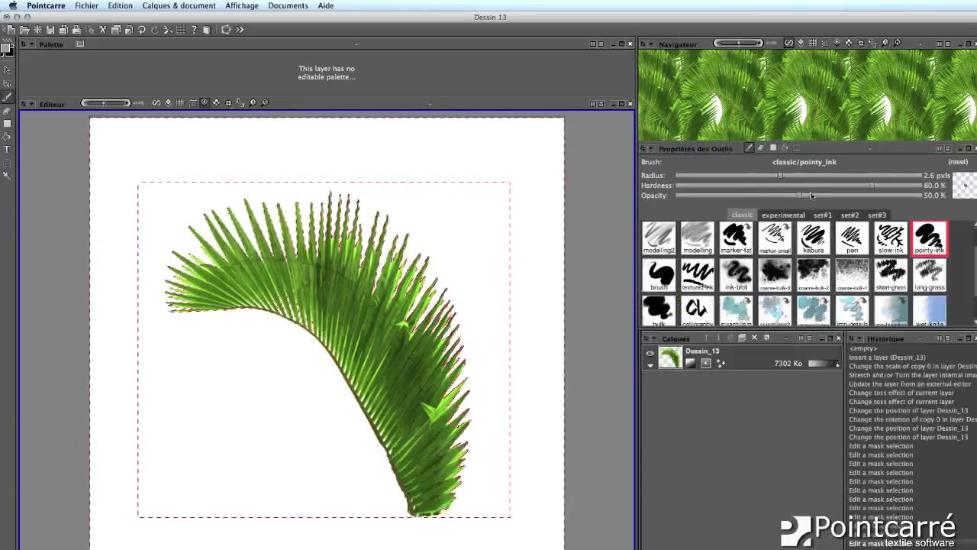
pyautogui.click(877, 215)
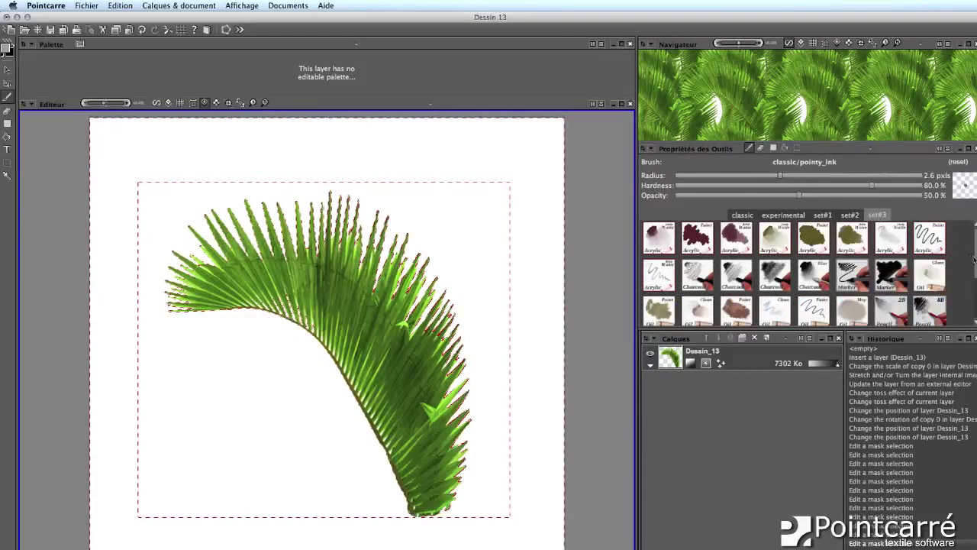
pyautogui.scroll(-1, 928, 244)
pyautogui.scroll(-3, 881, 260)
pyautogui.click(885, 263)
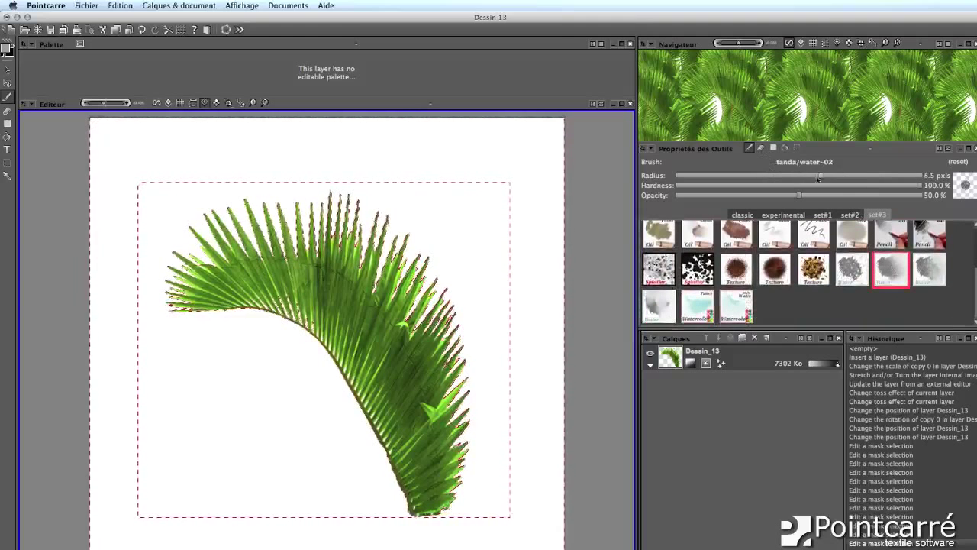
pyautogui.moveTo(820, 178); pyautogui.dragTo(845, 178)
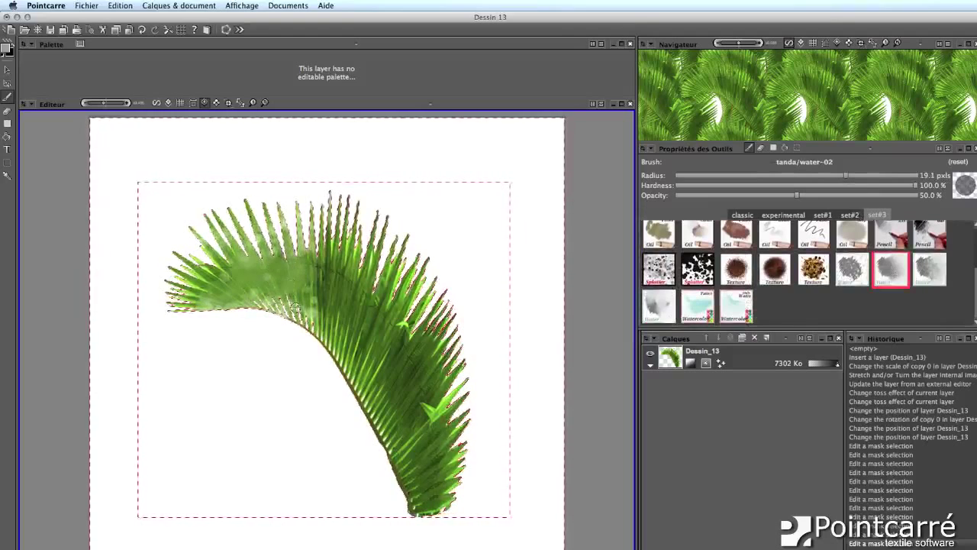
# Step: Paint watery strokes over the leaf from the upper fronds to the base to give it a watercolour look
pyautogui.moveTo(351, 344); pyautogui.dragTo(432, 351)
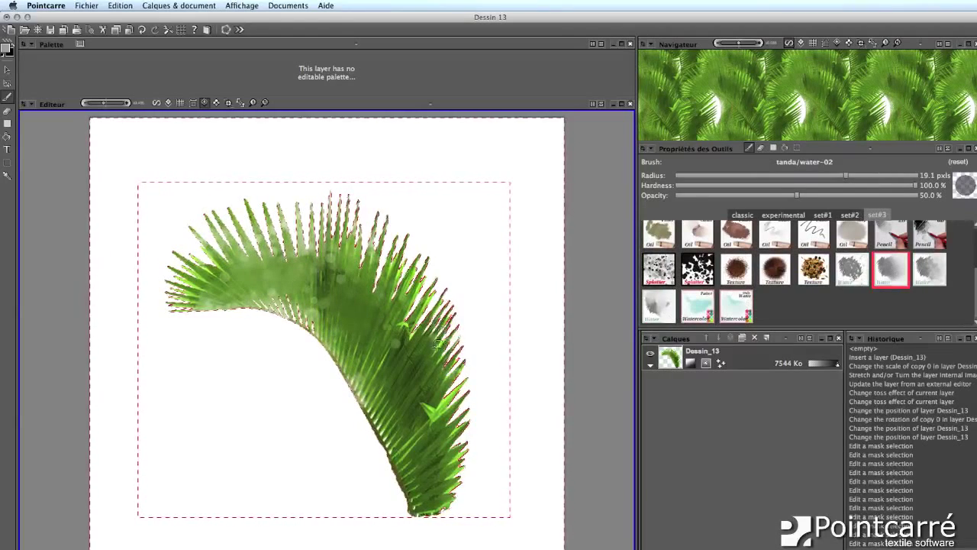
pyautogui.moveTo(405, 454); pyautogui.dragTo(435, 429)
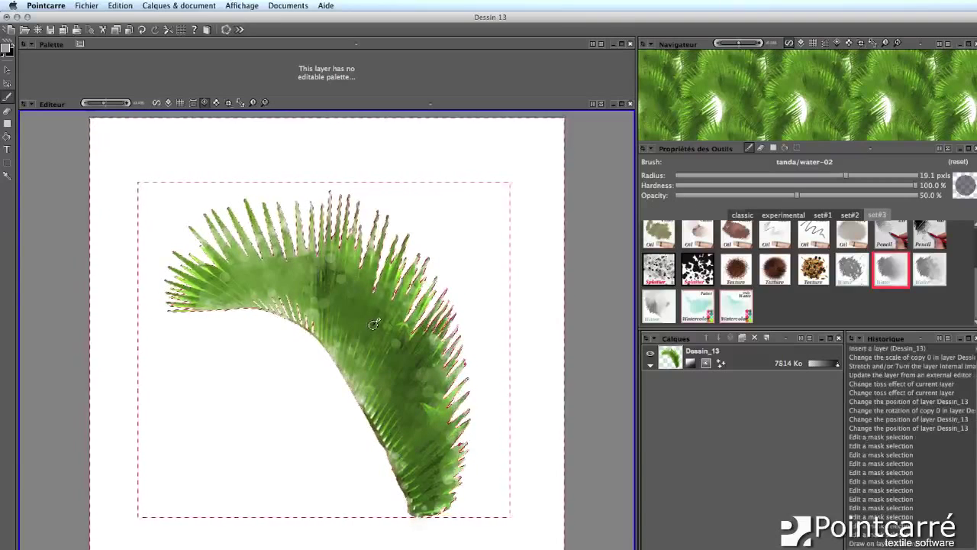
pyautogui.scroll(2, 373, 324)
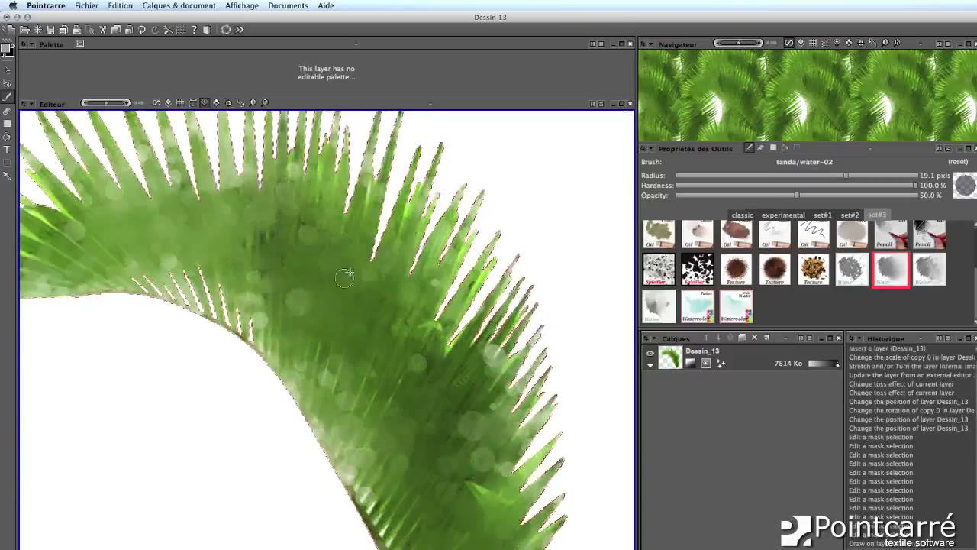
pyautogui.moveTo(344, 277)
pyautogui.mouseDown()
pyautogui.moveTo(377, 284)
pyautogui.moveTo(327, 230)
pyautogui.moveTo(266, 190)
pyautogui.moveTo(264, 134)
pyautogui.mouseUp()
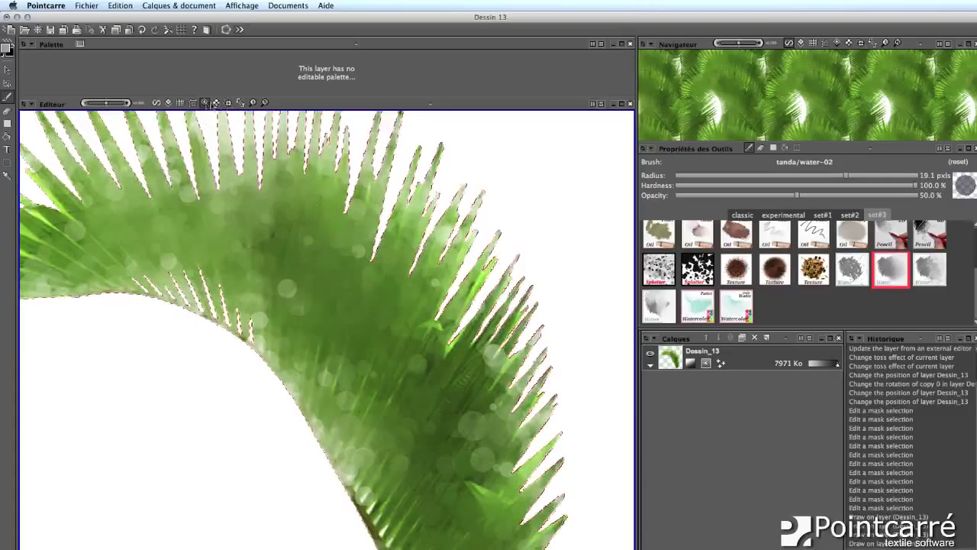
# Step: Remove the mask selection from the painted leaf and return to the full tossed pattern view
pyautogui.click(215, 103)
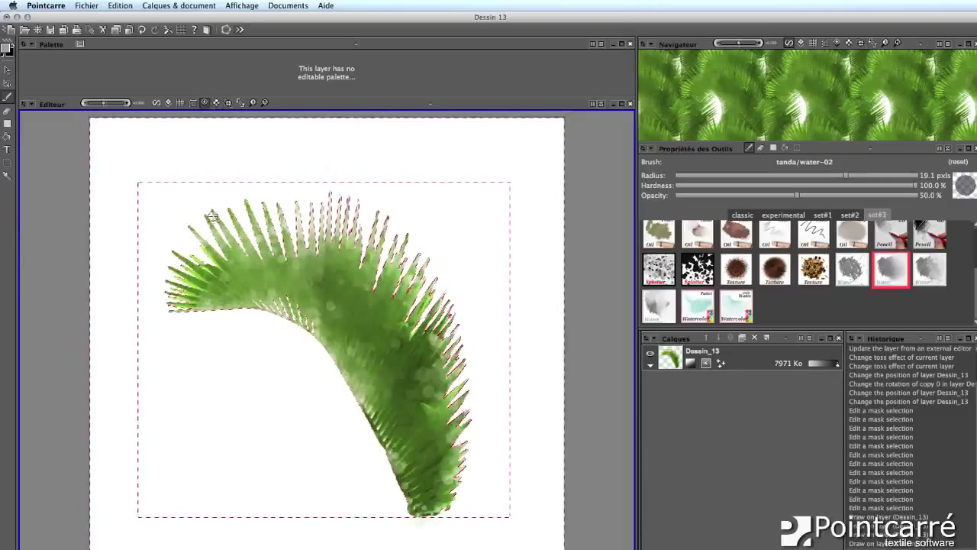
pyautogui.press('super+d')
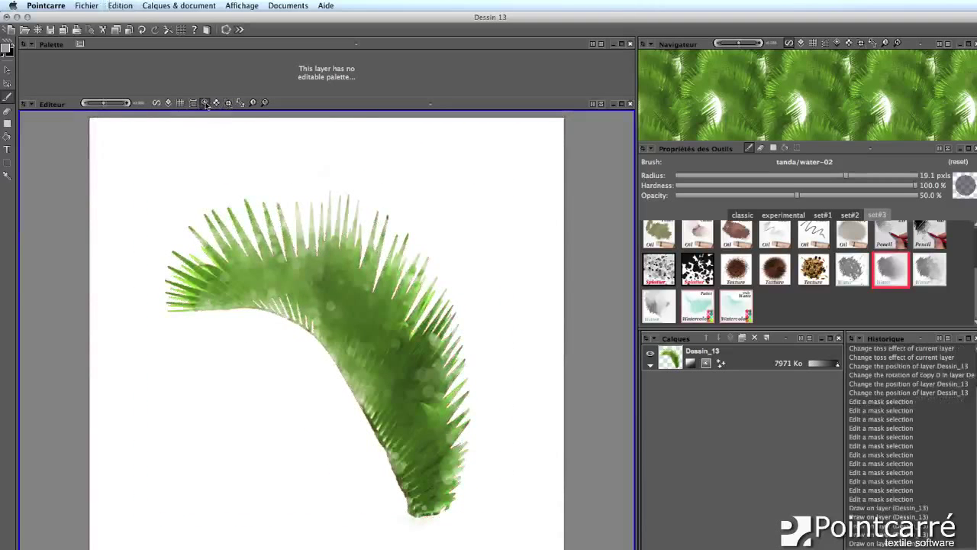
pyautogui.click(205, 103)
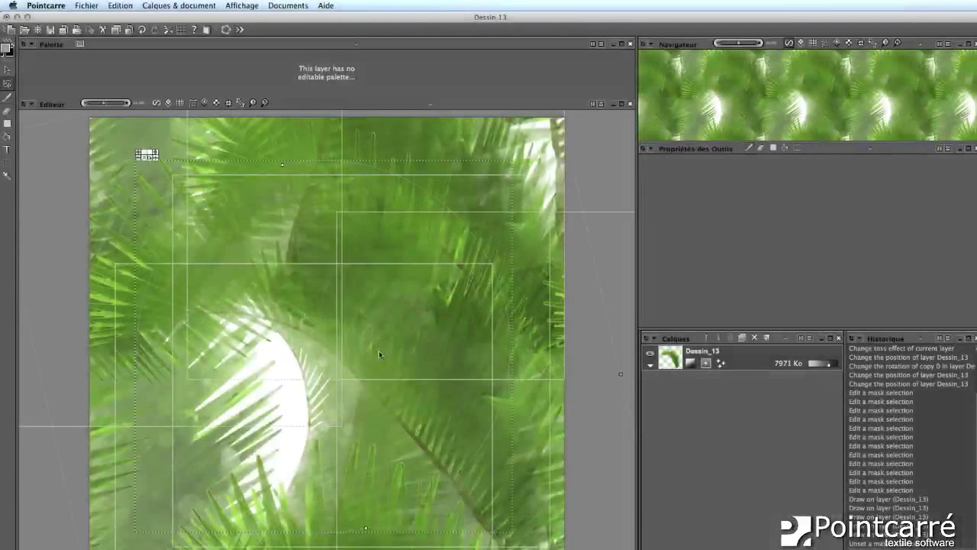
# Step: Move the selected leaf towards the lower-left of the repeat to cover the large white gap, and return to painting mode
pyautogui.moveTo(379, 354); pyautogui.dragTo(284, 441)
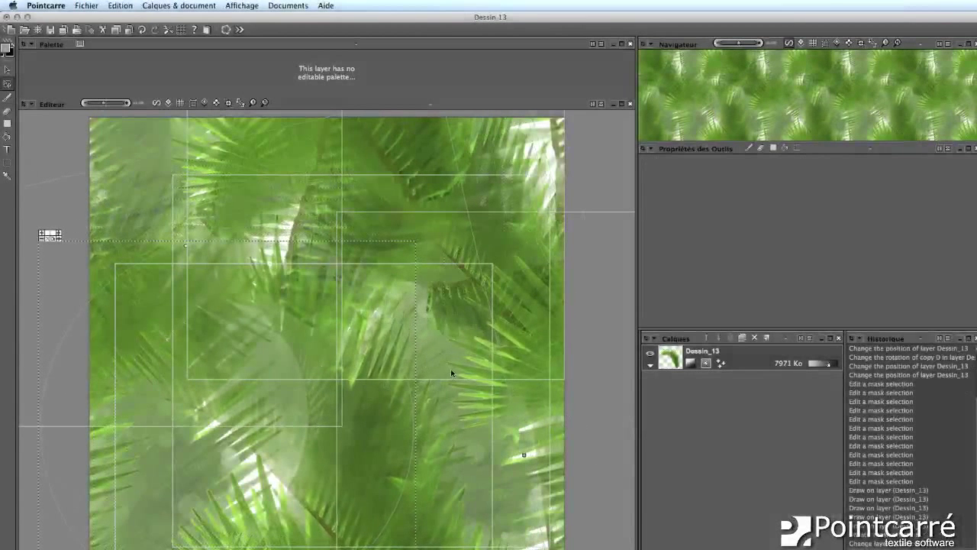
pyautogui.press('b')
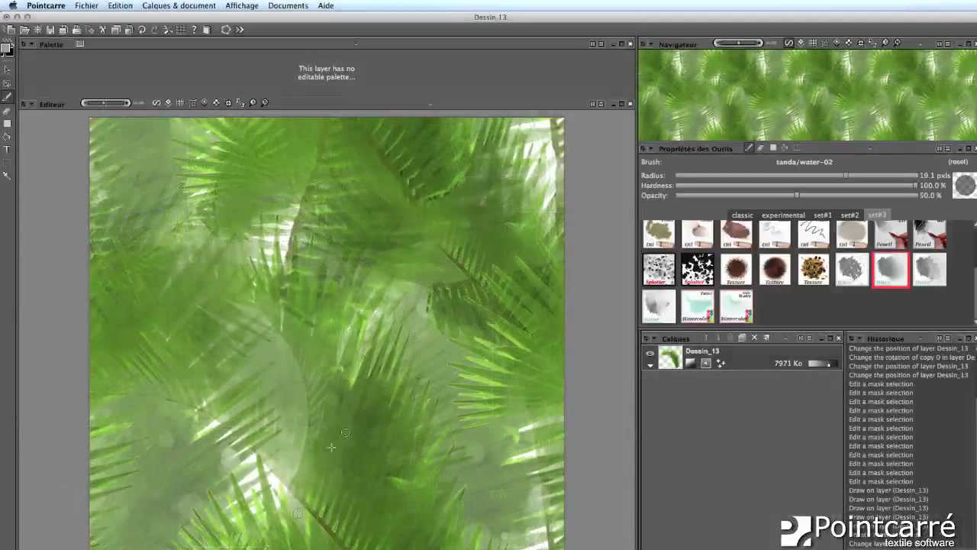
# Step: Set the document background to a light turquoise PANTONE cotton colour
pyautogui.press('super+b')
pyautogui.click(538, 394)
pyautogui.click(522, 260)
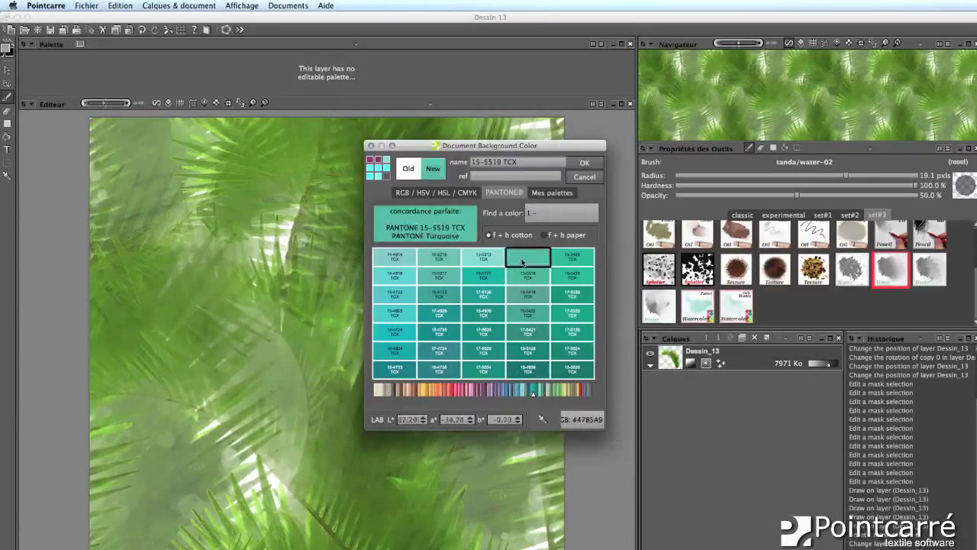
pyautogui.click(490, 259)
pyautogui.click(583, 164)
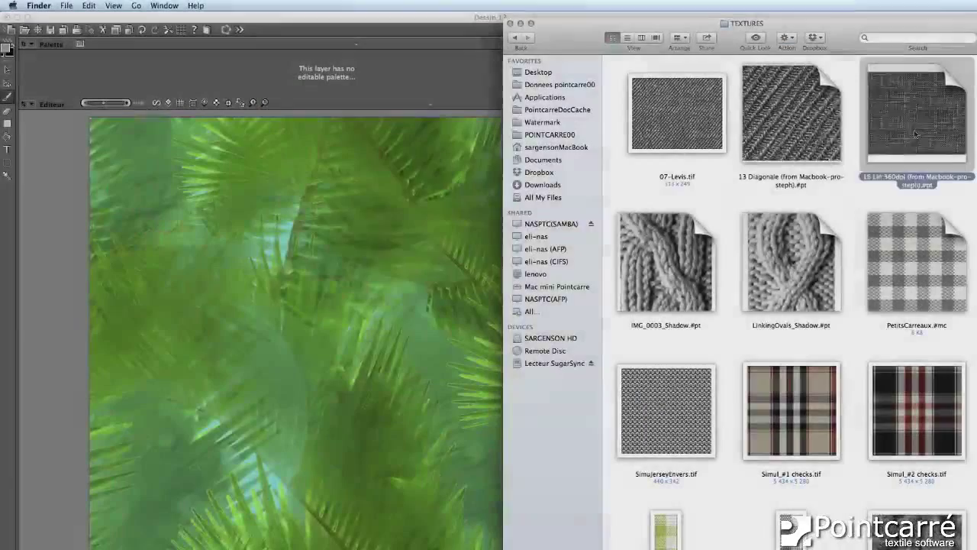
# Step: Insert the 16 Lin 360dpi linen file from the TEXTURES folder as a new layer and set its nature to Texture
pyautogui.moveTo(935, 123); pyautogui.dragTo(300, 264)
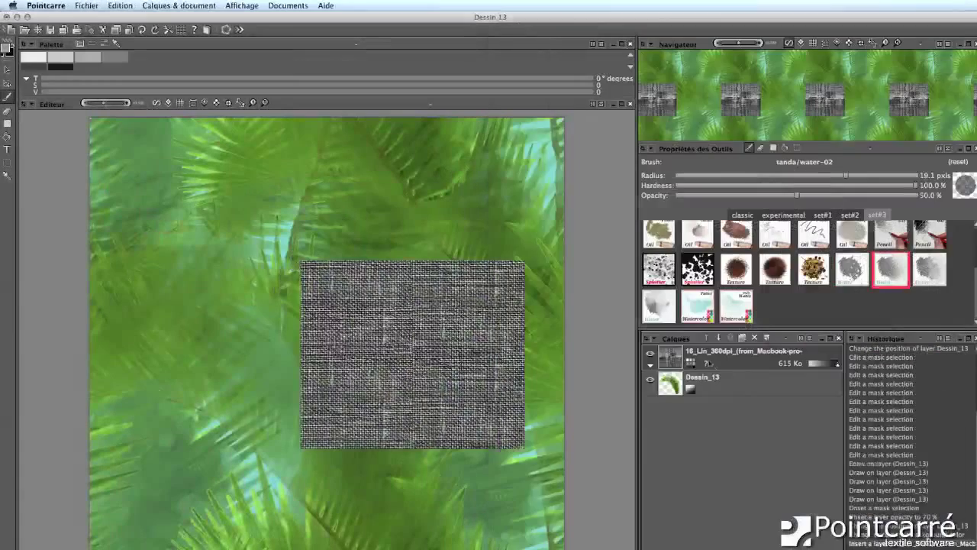
pyautogui.click(707, 376)
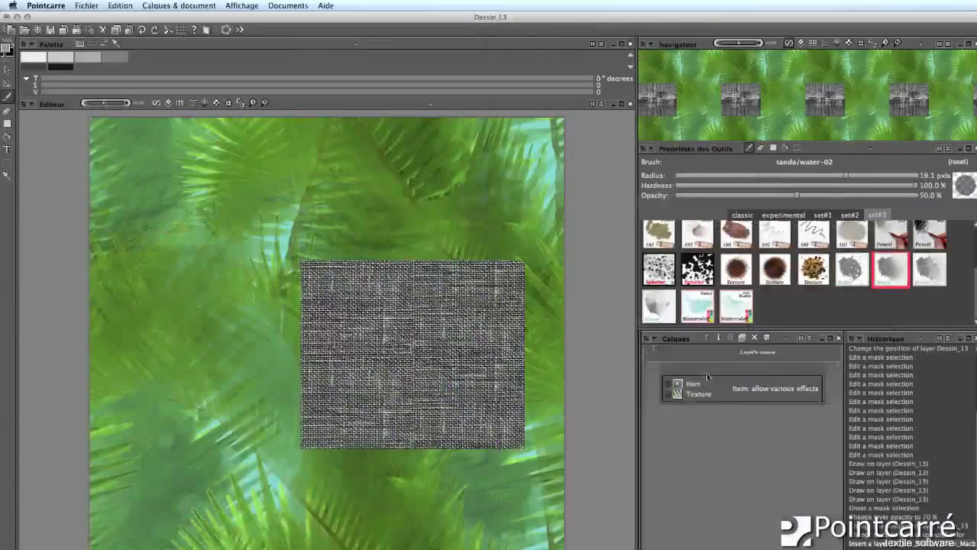
pyautogui.click(781, 356)
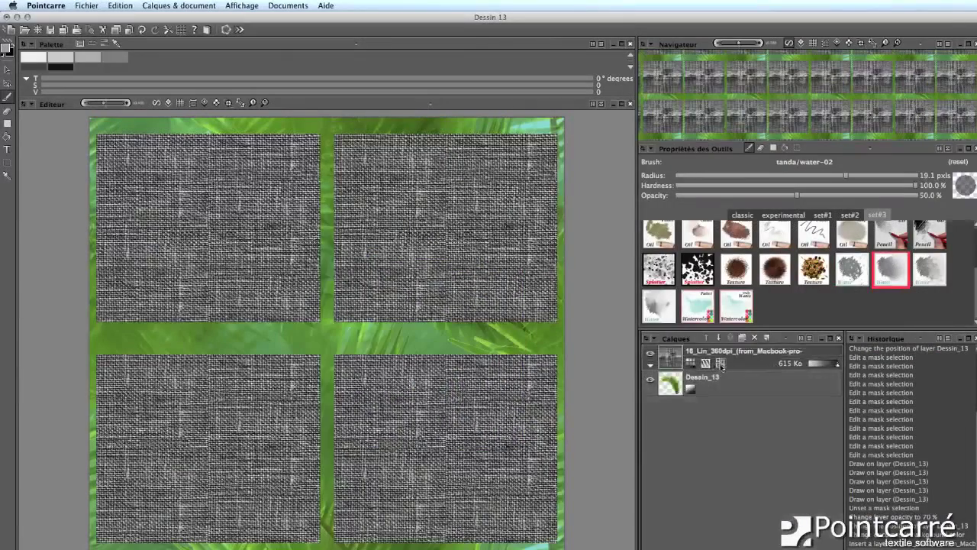
# Step: Tile the linen layer with the Fill wallpaper effect in 3 columns by 3 rows and lower its opacity to 23%
pyautogui.click(721, 365)
pyautogui.click(654, 399)
pyautogui.click(713, 444)
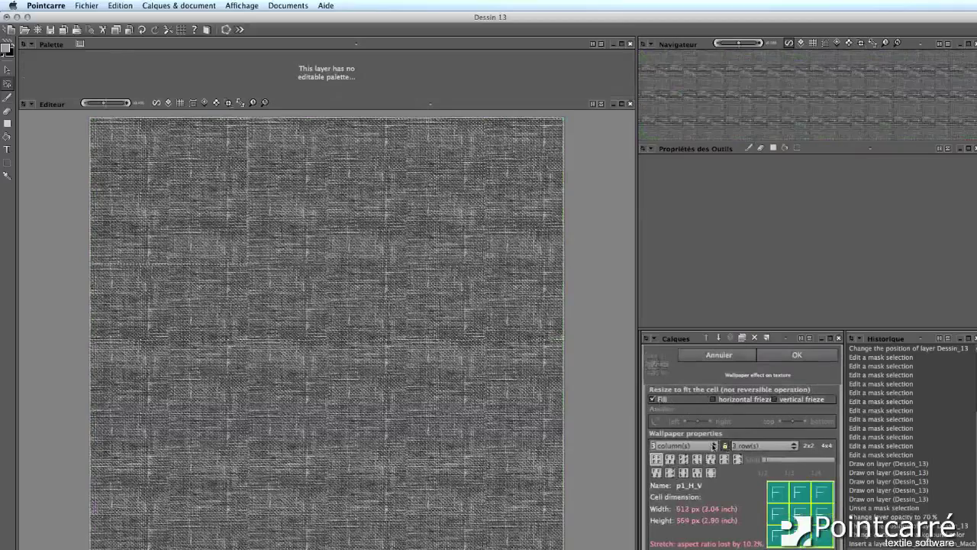
pyautogui.click(781, 357)
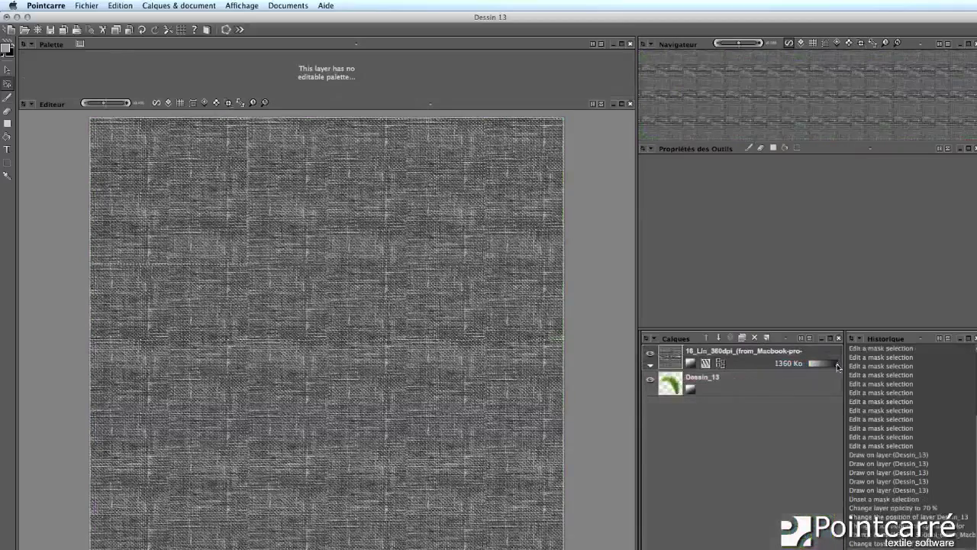
pyautogui.moveTo(837, 367); pyautogui.dragTo(814, 366)
pyautogui.click(253, 103)
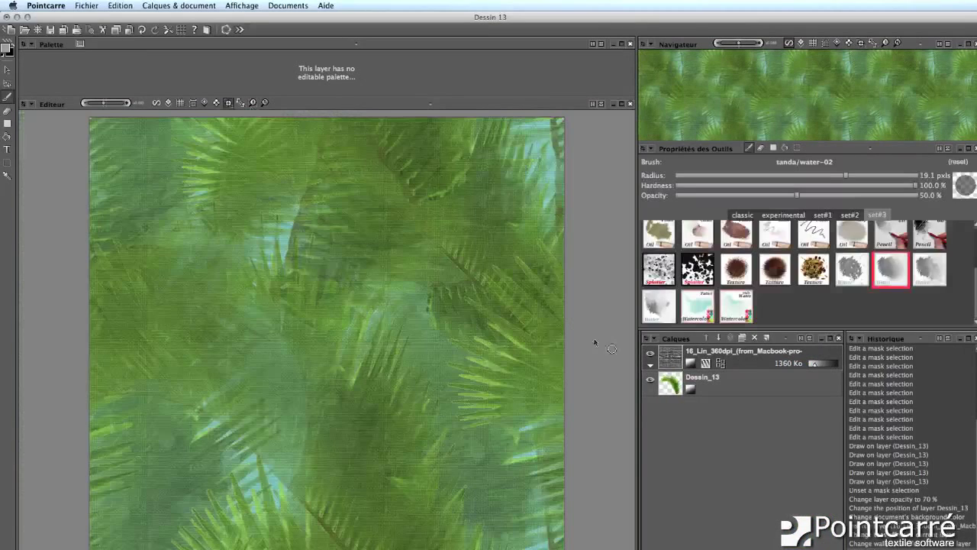
# Step: Duplicate the Dessin_13 leaf layer and make the upper one the current layer
pyautogui.click(752, 389)
pyautogui.click(743, 338)
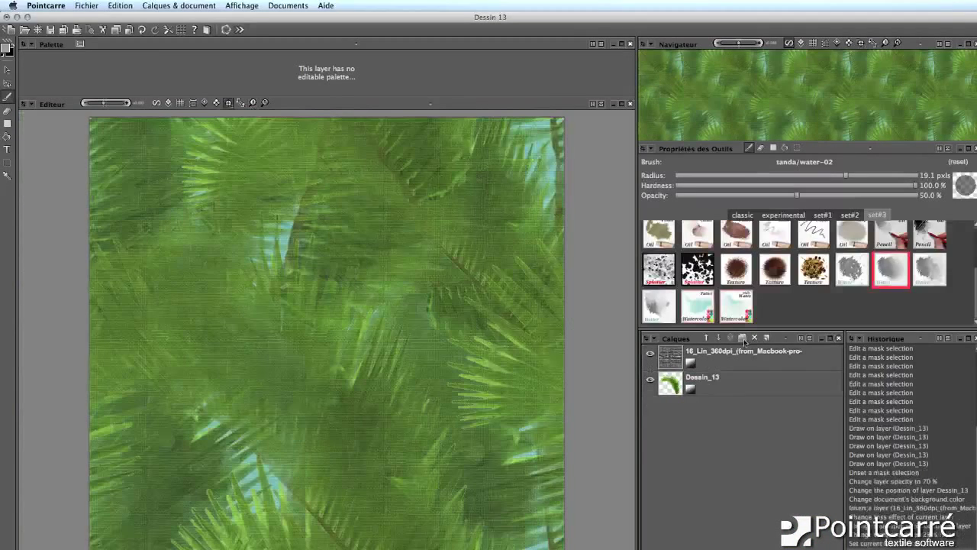
pyautogui.click(691, 389)
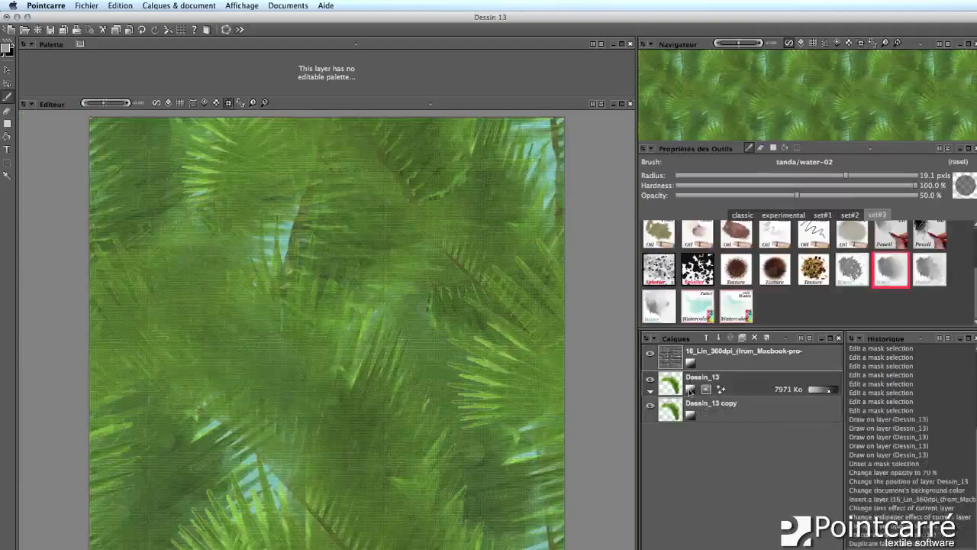
# Step: Convert the Dessin_13 layer to indexed colours with an optimized palette of 4 opaque colours, Diffusion 2 100% dither and diffusion alpha
pyautogui.click(691, 391)
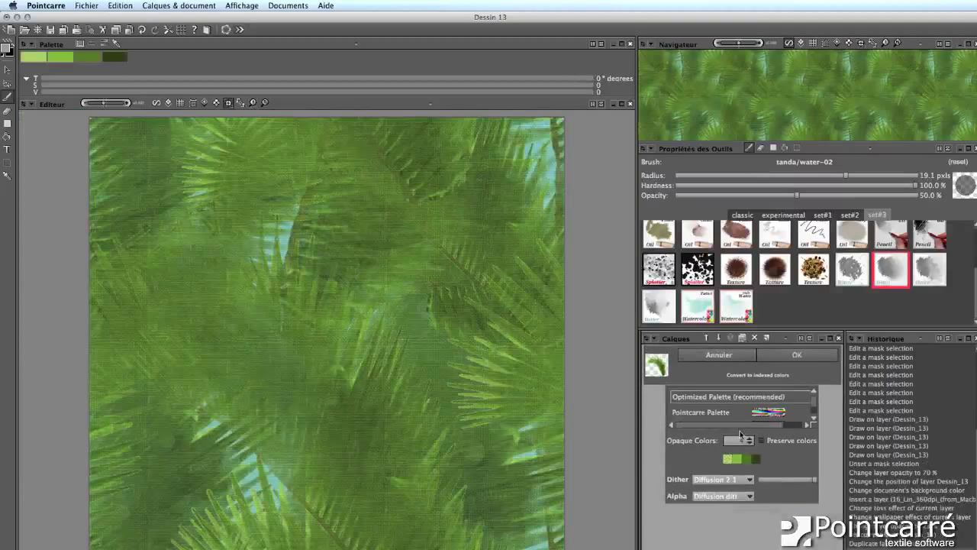
pyautogui.click(746, 496)
pyautogui.click(744, 495)
pyautogui.click(747, 480)
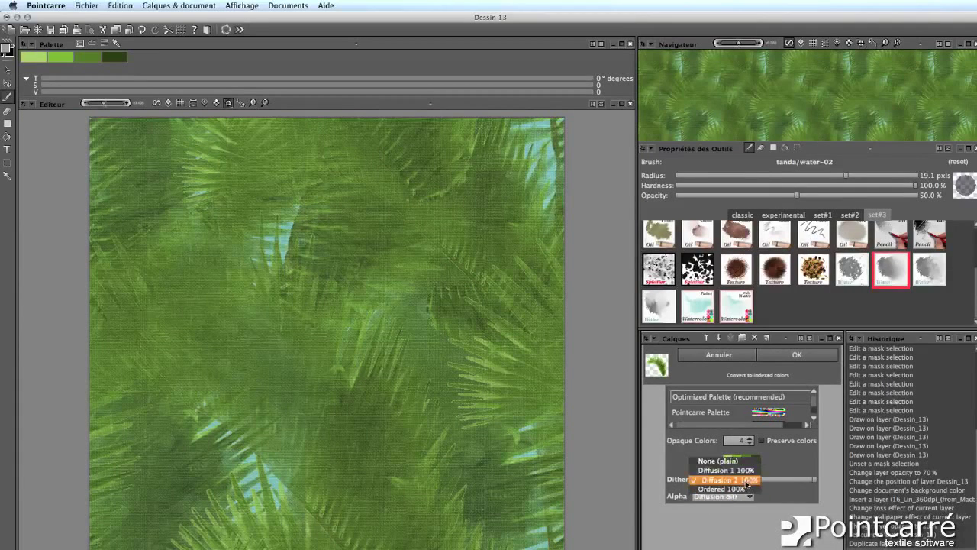
pyautogui.click(745, 480)
pyautogui.click(797, 354)
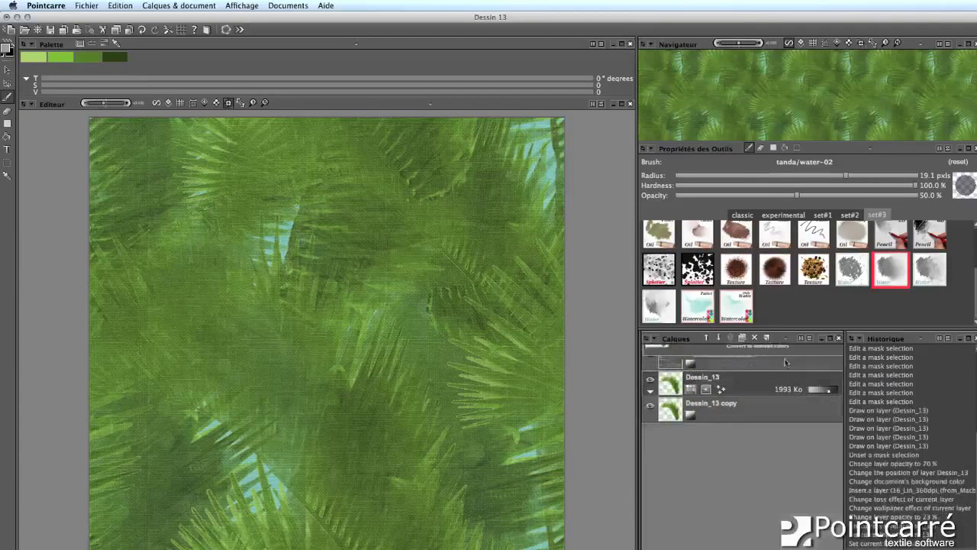
# Step: Recolour the first palette colour of Dessin_13 to PANTONE 18-2043 TCX Raspberry Sorbet
pyautogui.doubleClick(34, 57)
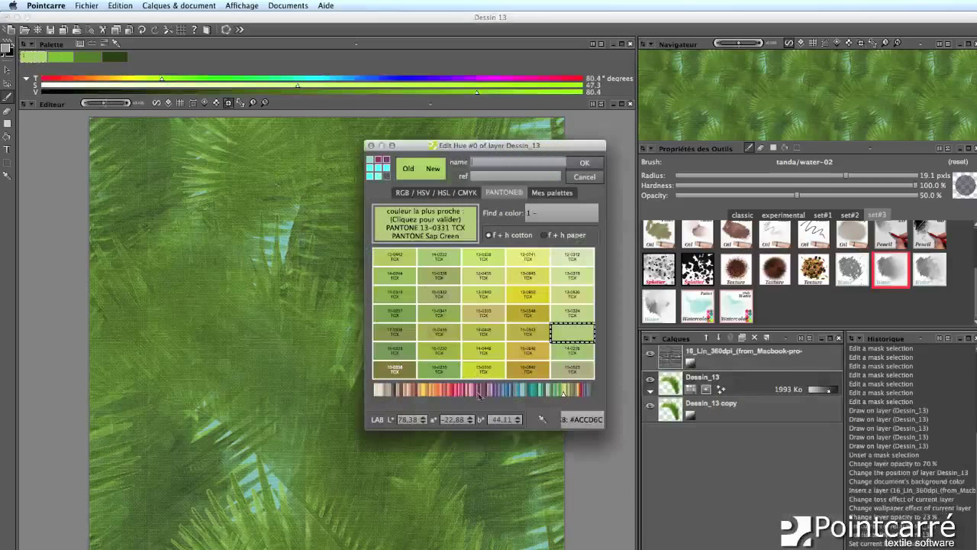
pyautogui.click(477, 396)
pyautogui.click(501, 320)
pyautogui.click(584, 163)
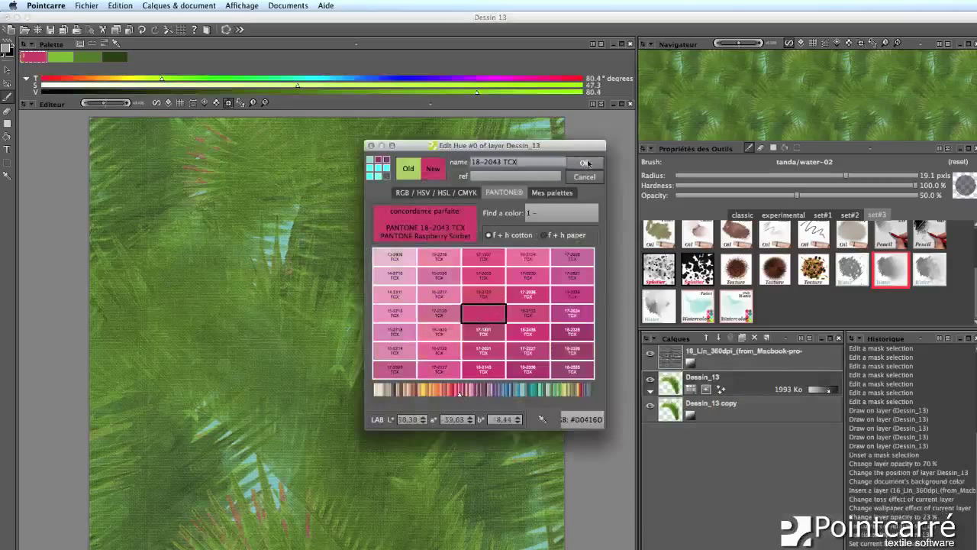
# Step: Turn the four-colour palette into a gradation from the raspberry in the first colour to a darkened copy of it in the fourth
pyautogui.moveTo(33, 57); pyautogui.dragTo(114, 58)
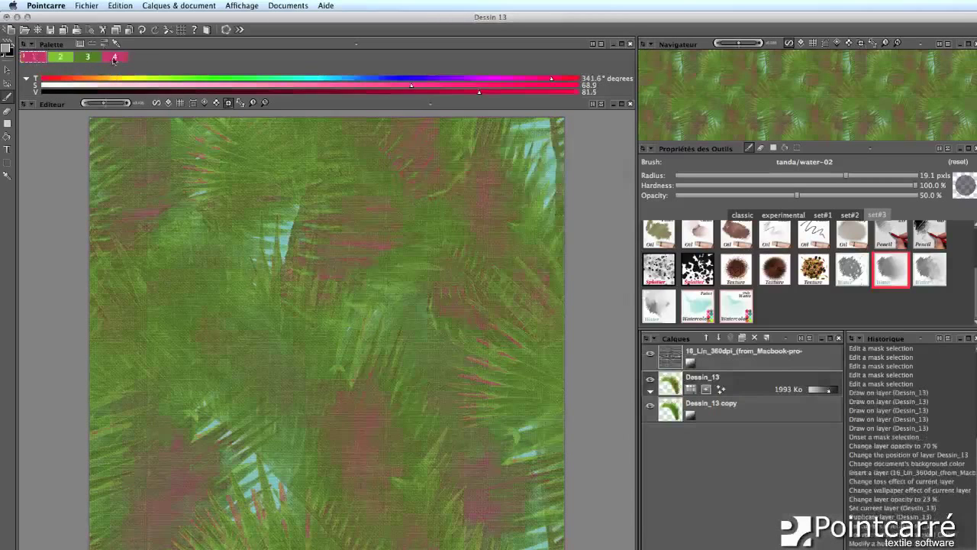
pyautogui.moveTo(481, 95); pyautogui.dragTo(440, 95)
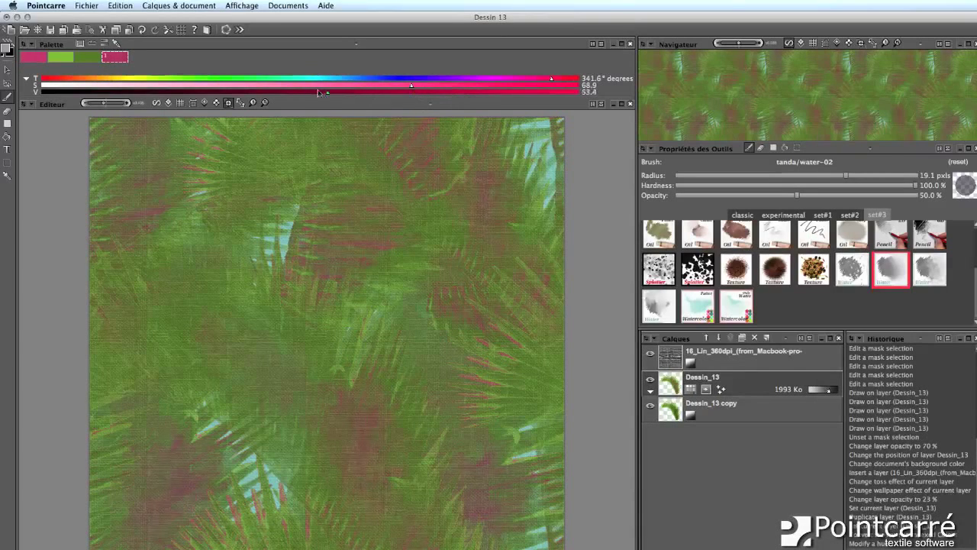
pyautogui.moveTo(319, 93); pyautogui.dragTo(300, 95)
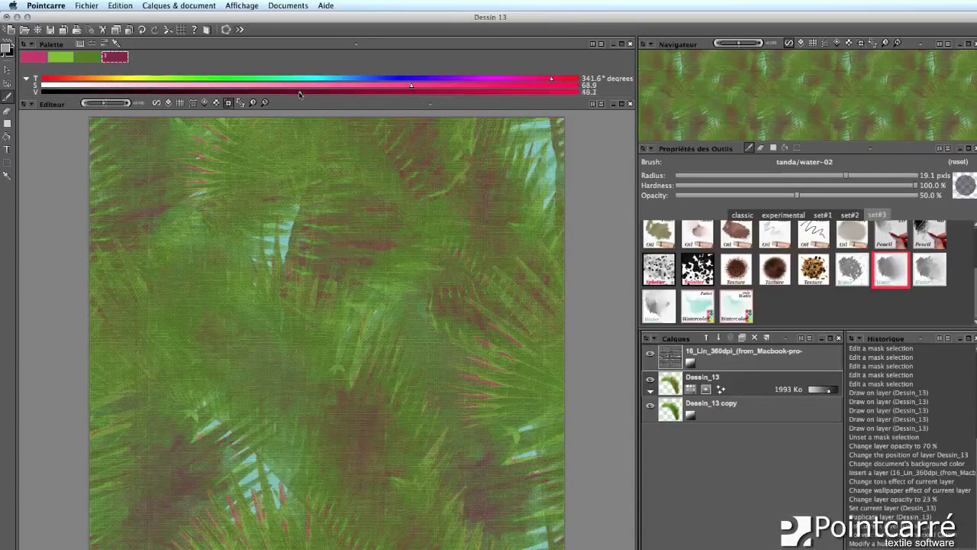
pyautogui.keyDown('shift'); pyautogui.click(34, 59); pyautogui.keyUp('shift')
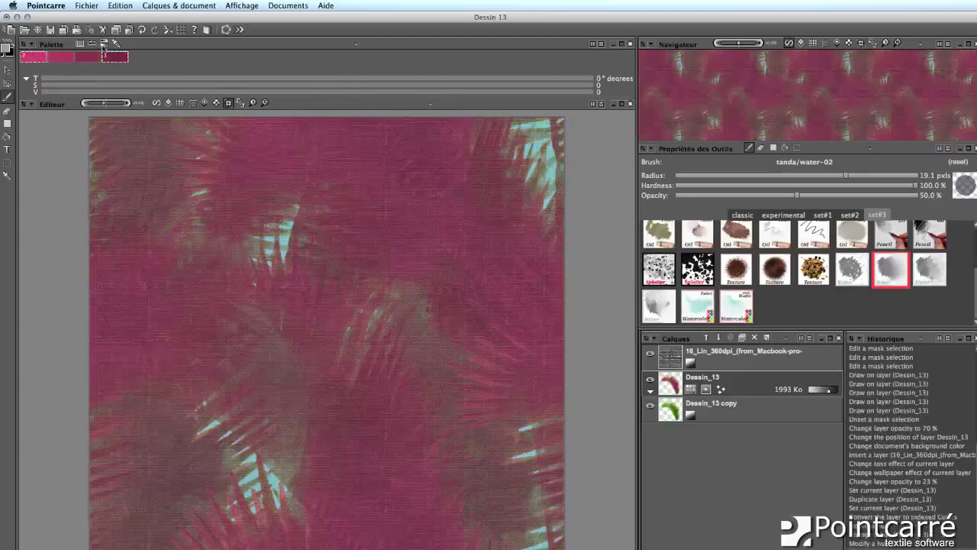
# Step: Rearrange the raspberry leaves over the green ones with the toss effect, generating a new random sequence
pyautogui.click(721, 389)
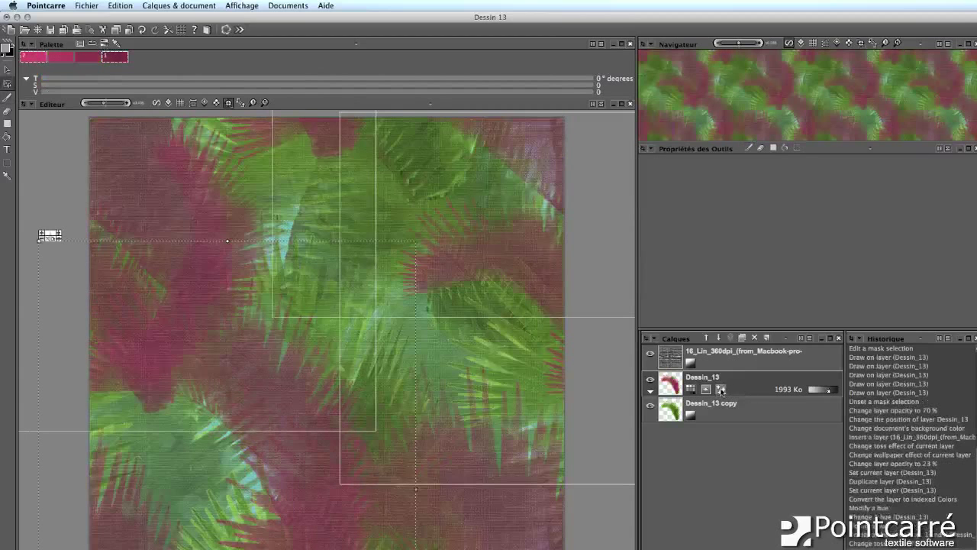
pyautogui.click(722, 389)
pyautogui.click(763, 392)
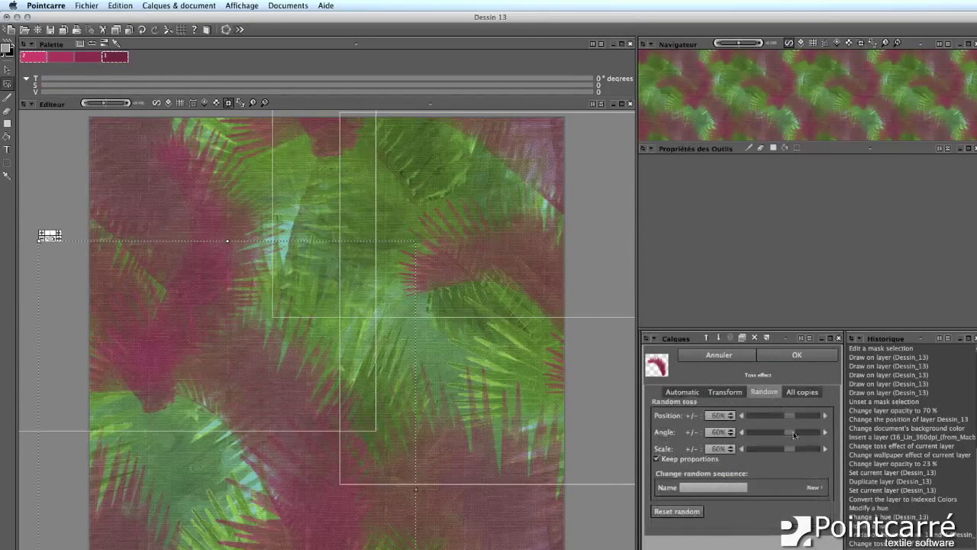
pyautogui.click(814, 488)
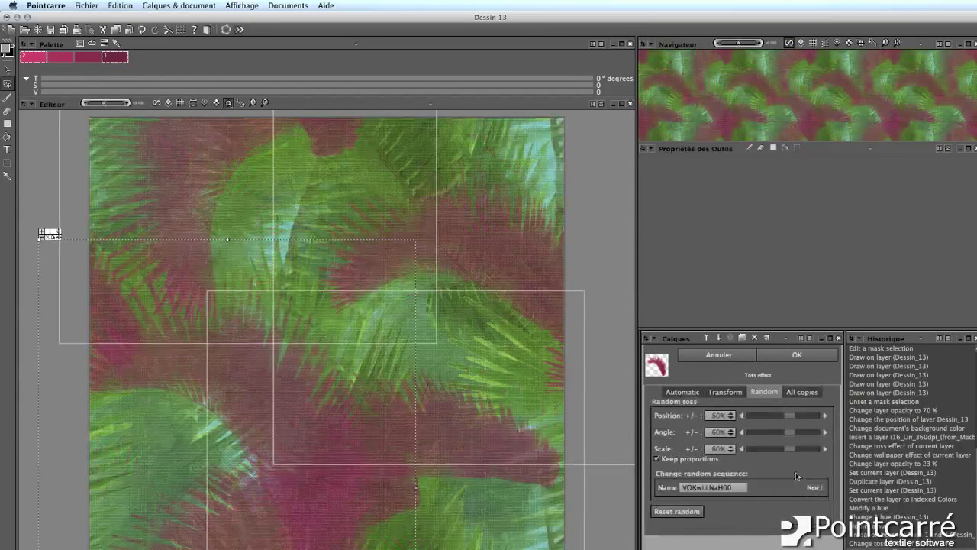
pyautogui.click(798, 355)
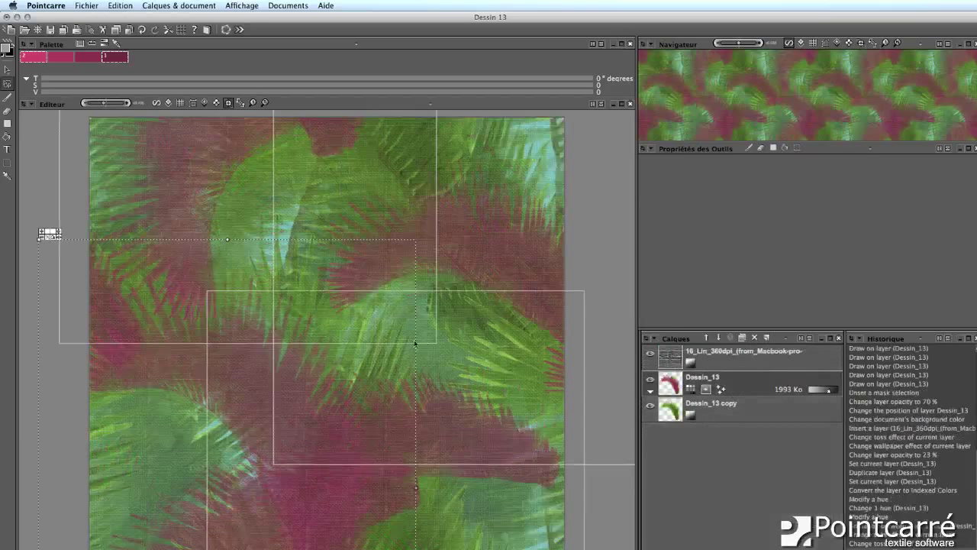
# Step: Zoom in on the textured leaf pattern and enlarge the navigator preview to examine the repeat
pyautogui.press('b')
pyautogui.click(252, 104)
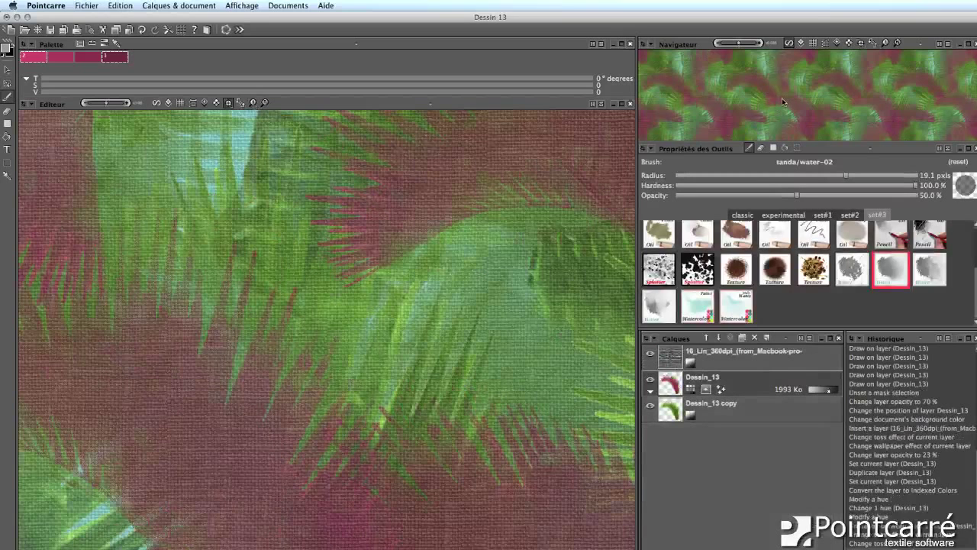
pyautogui.moveTo(829, 147); pyautogui.dragTo(823, 238)
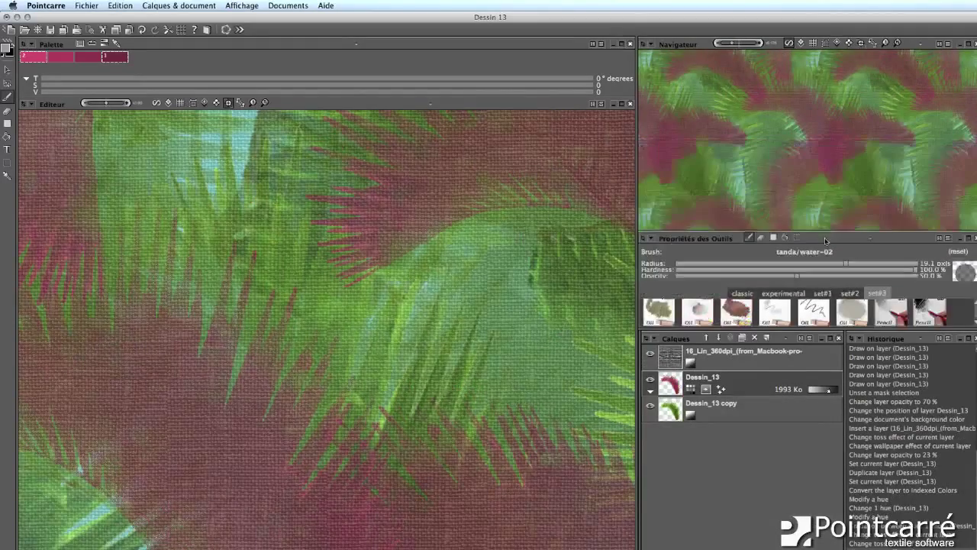